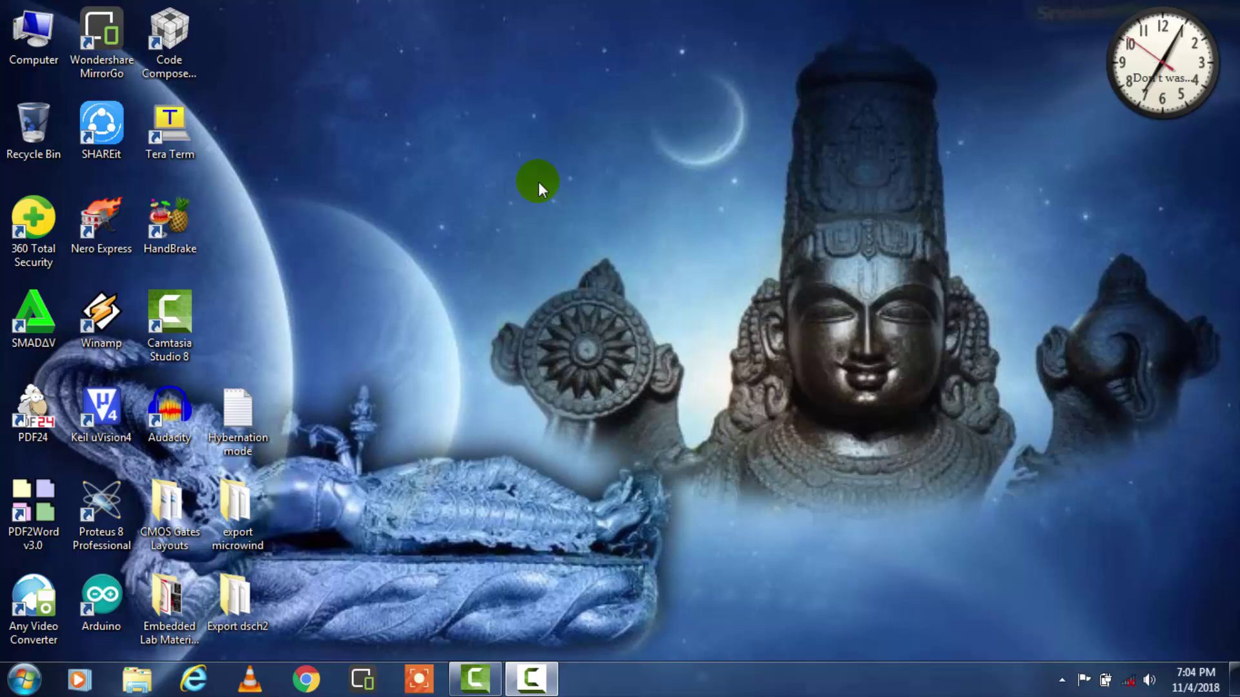
# Step: Create a new folder named ES on the desktop
pyautogui.rightClick(505, 117)
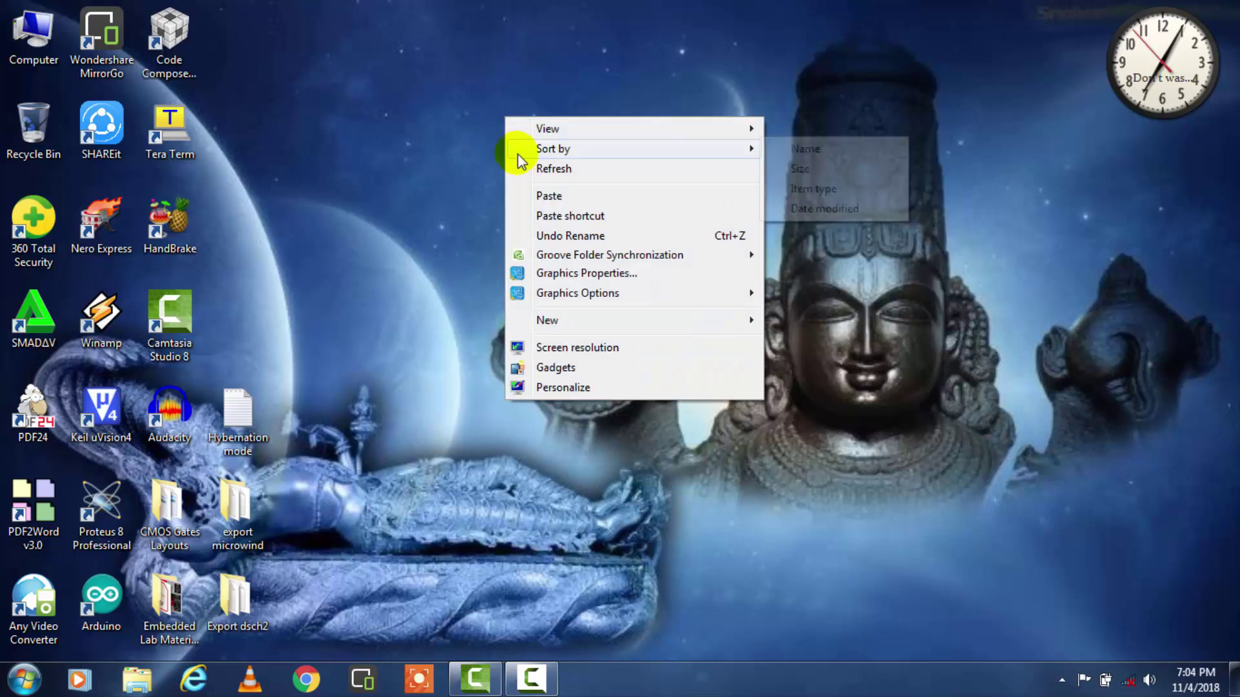
pyautogui.moveTo(574, 321)
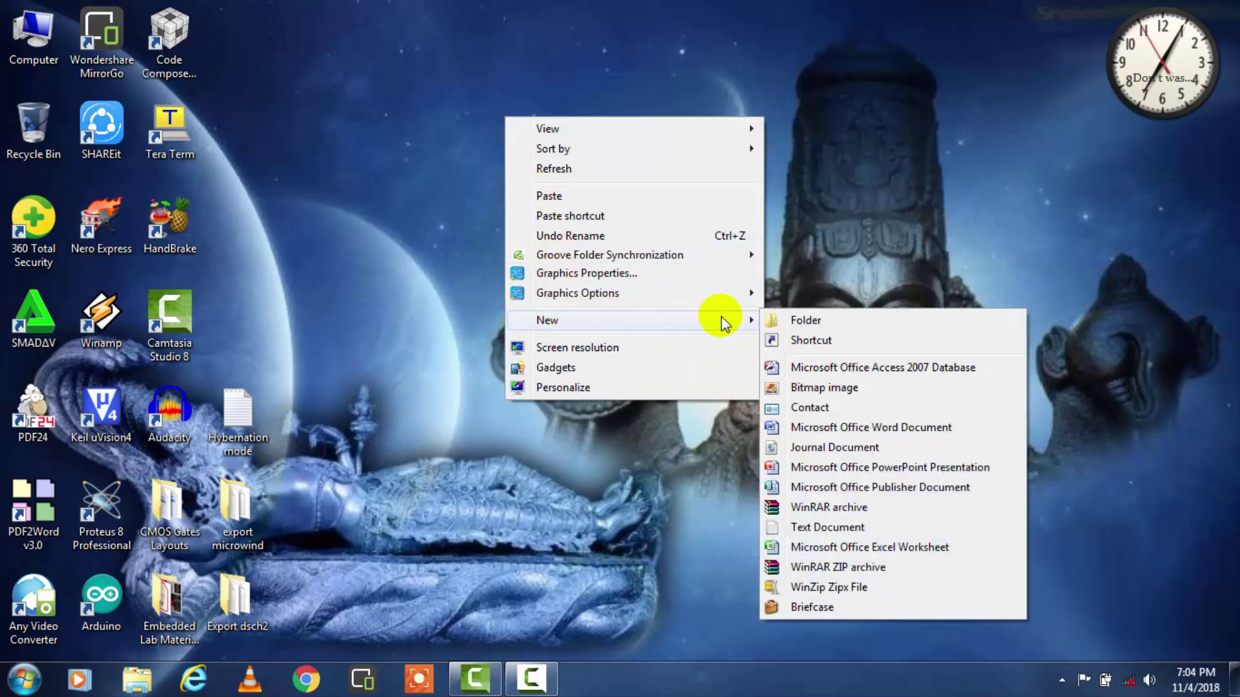
pyautogui.click(792, 316)
pyautogui.click(652, 247)
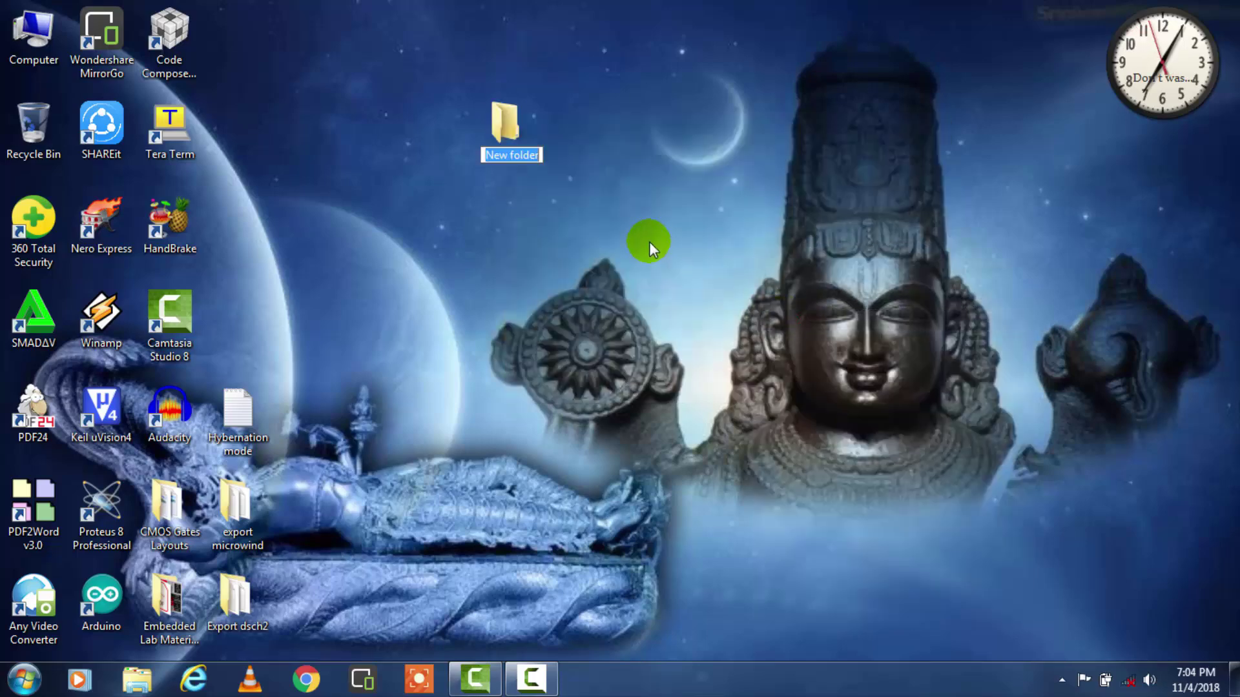
pyautogui.write('ES')
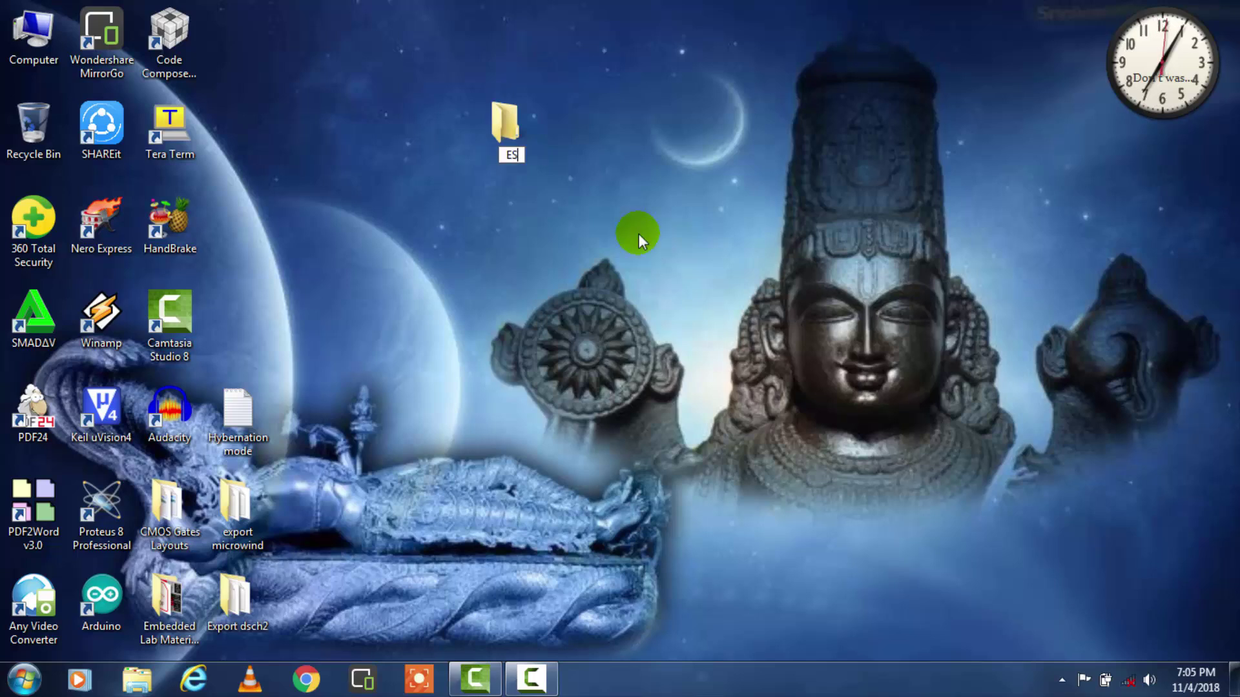
pyautogui.press('Return')
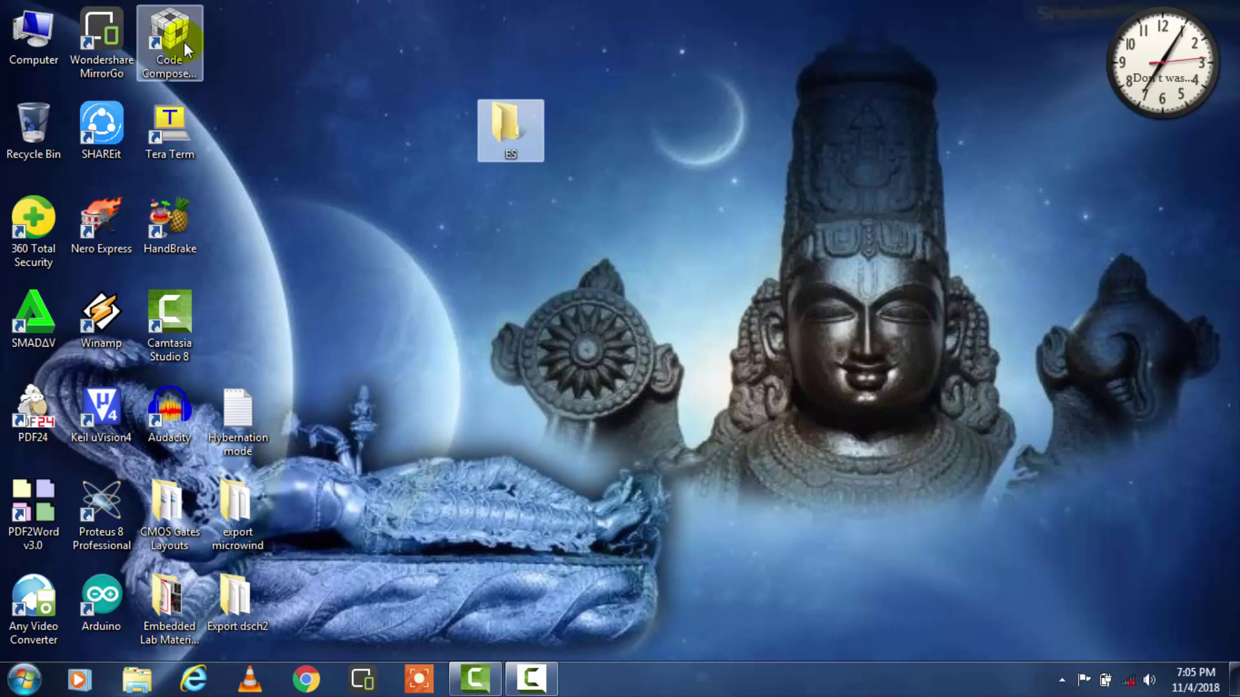
# Step: Launch Code Composer Studio with the desktop's ES folder as the workspace and maximize its window
pyautogui.click(184, 40)
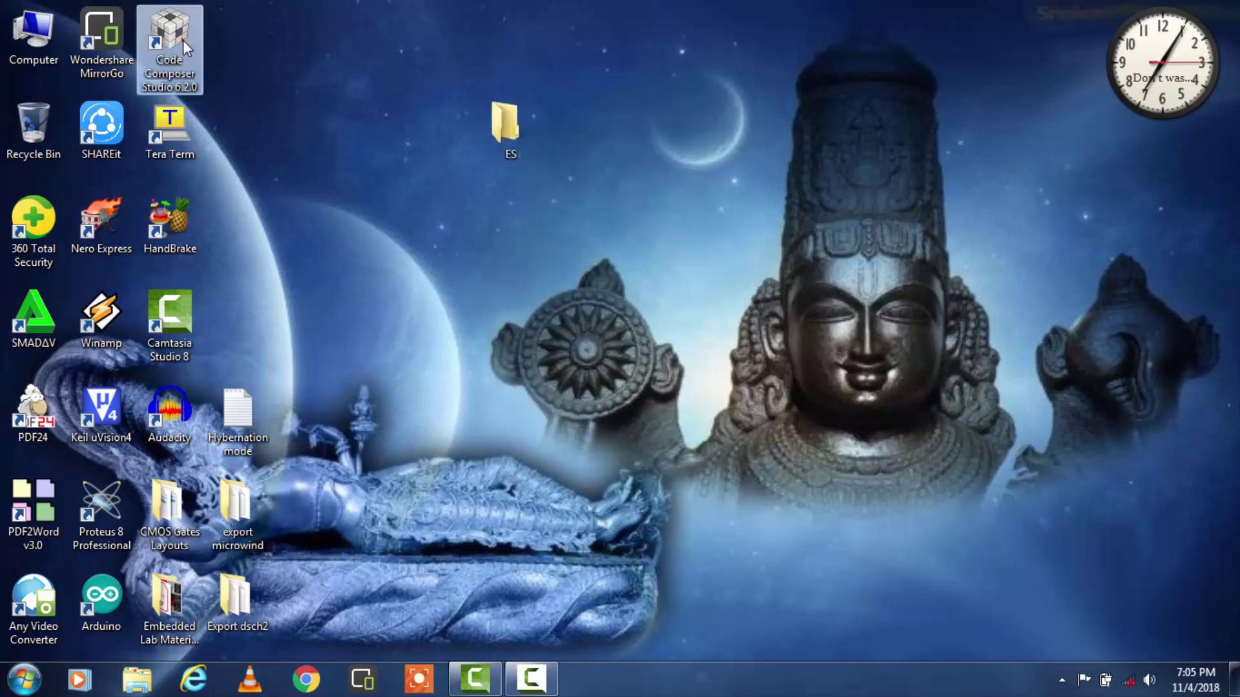
pyautogui.doubleClick(184, 40)
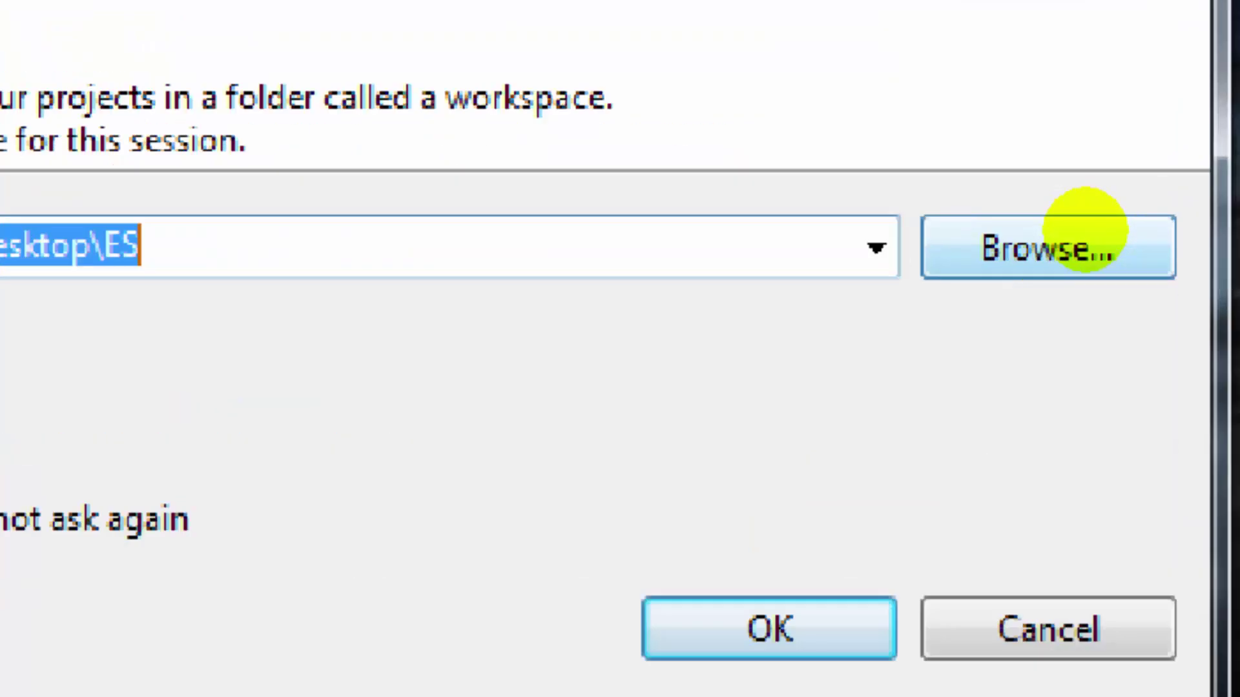
pyautogui.click(1086, 239)
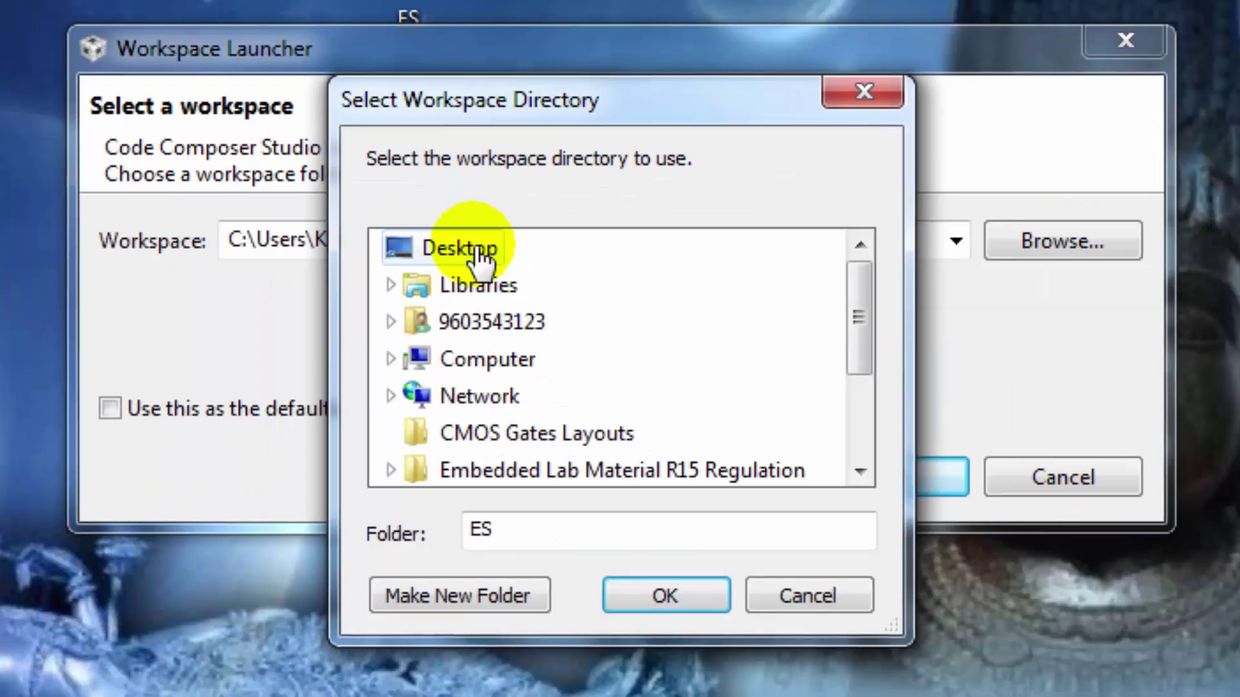
pyautogui.click(474, 246)
pyautogui.moveTo(865, 320); pyautogui.dragTo(865, 453)
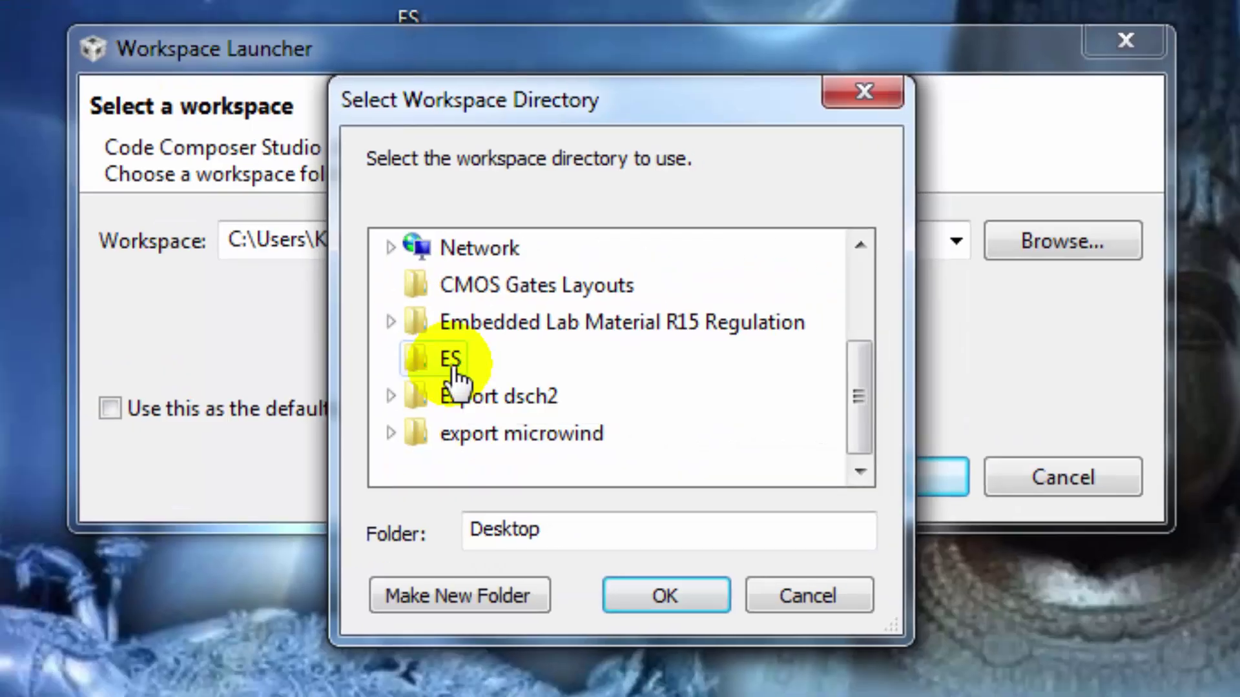
pyautogui.click(452, 361)
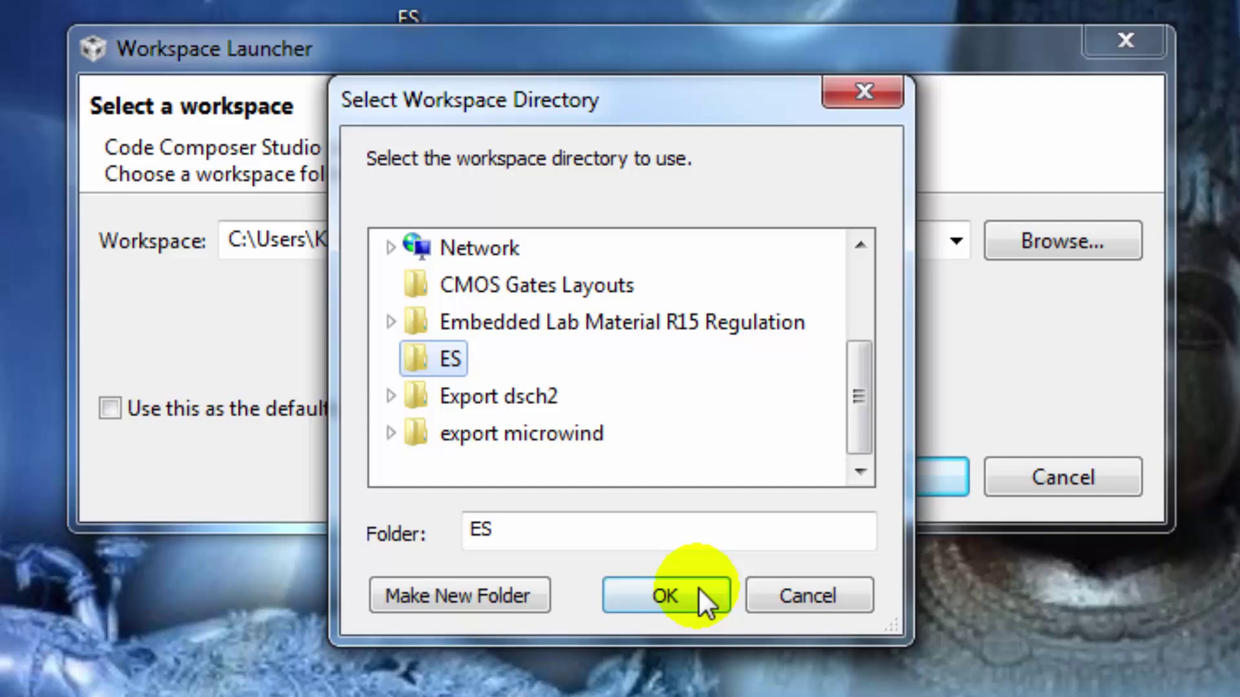
pyautogui.click(697, 588)
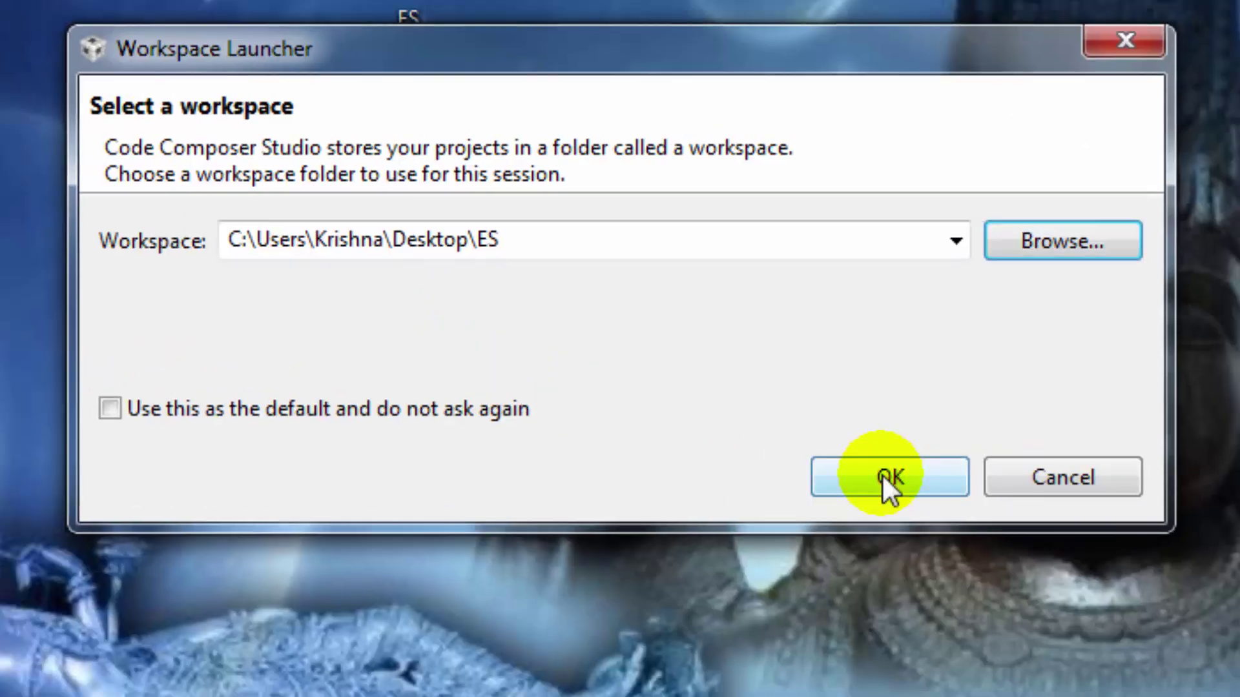
pyautogui.click(882, 478)
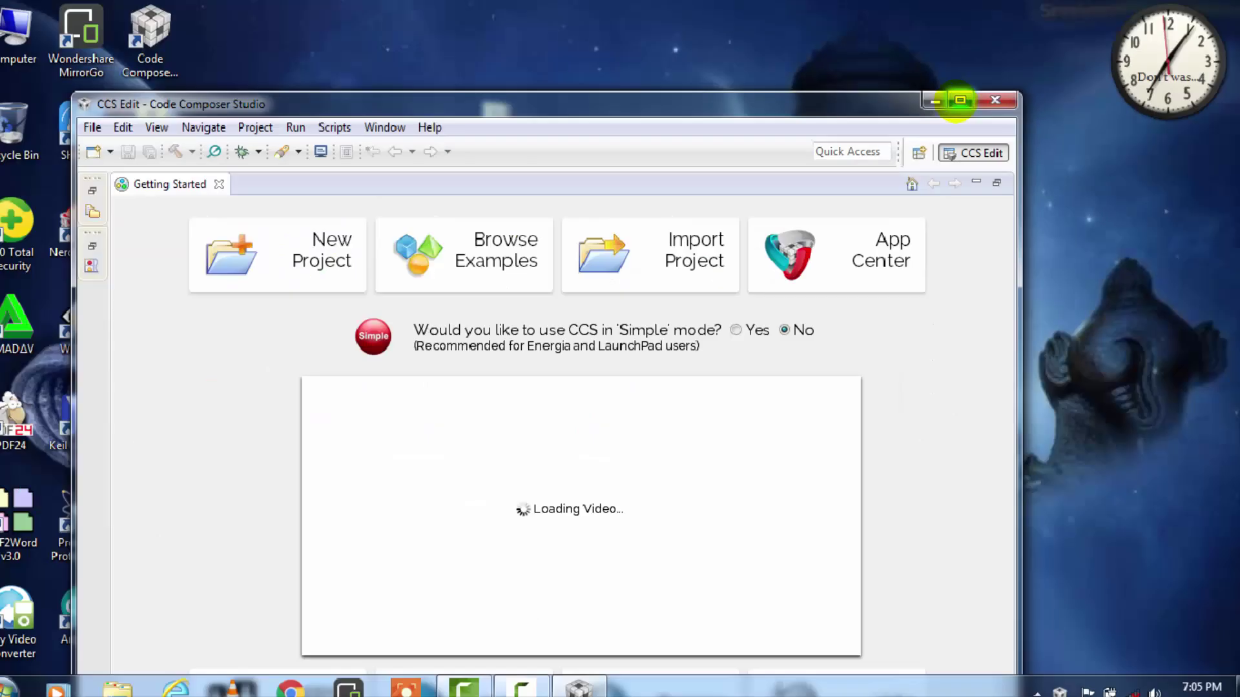
pyautogui.click(960, 100)
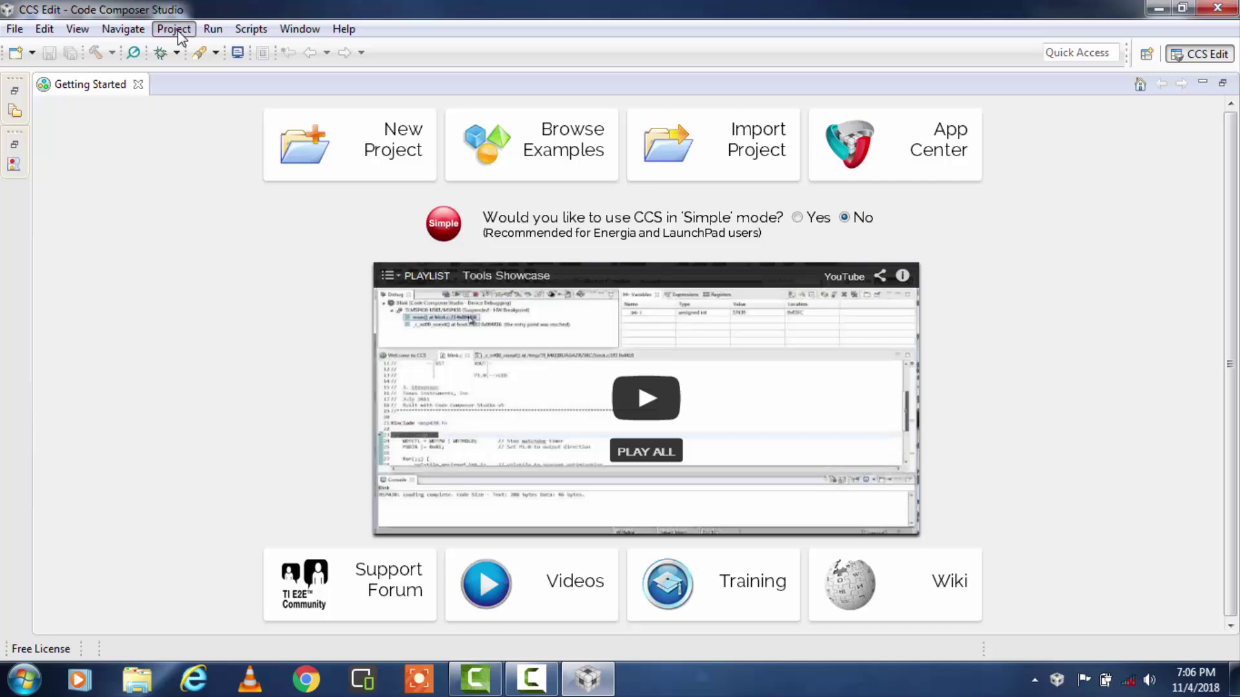
# Step: Start a new CCS project targeting the Tiva C Series with the Tiva TM4C123GH6PM device
pyautogui.click(179, 32)
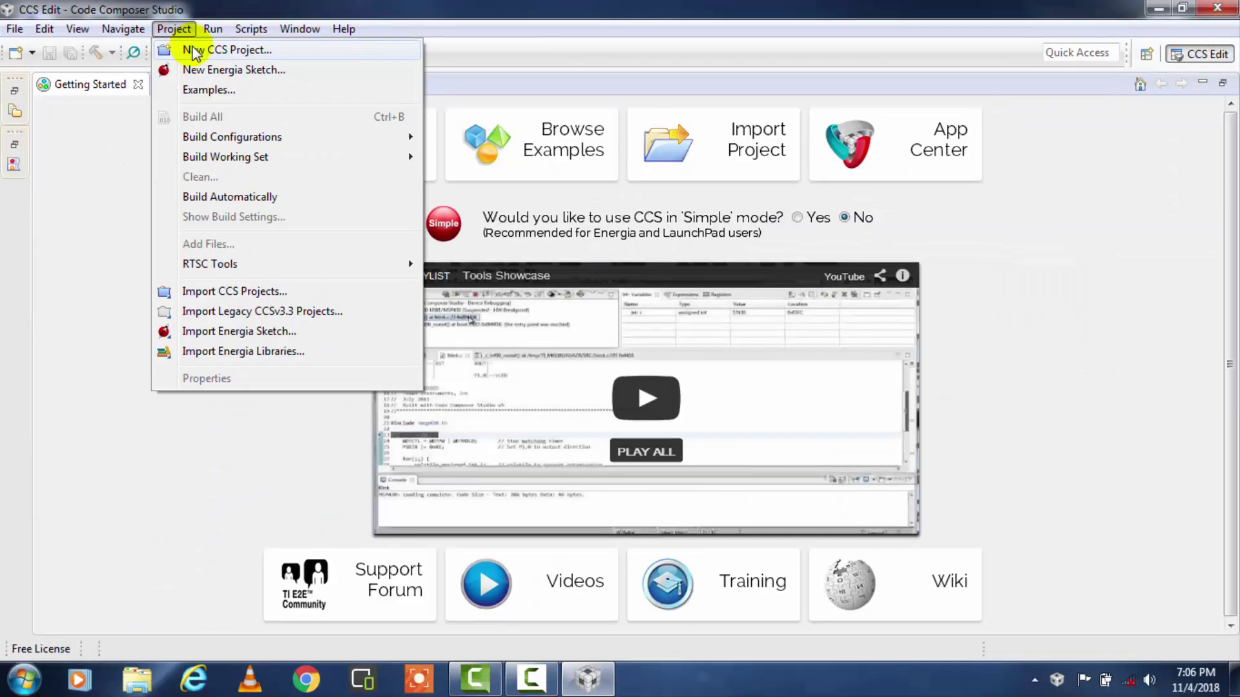
pyautogui.click(194, 51)
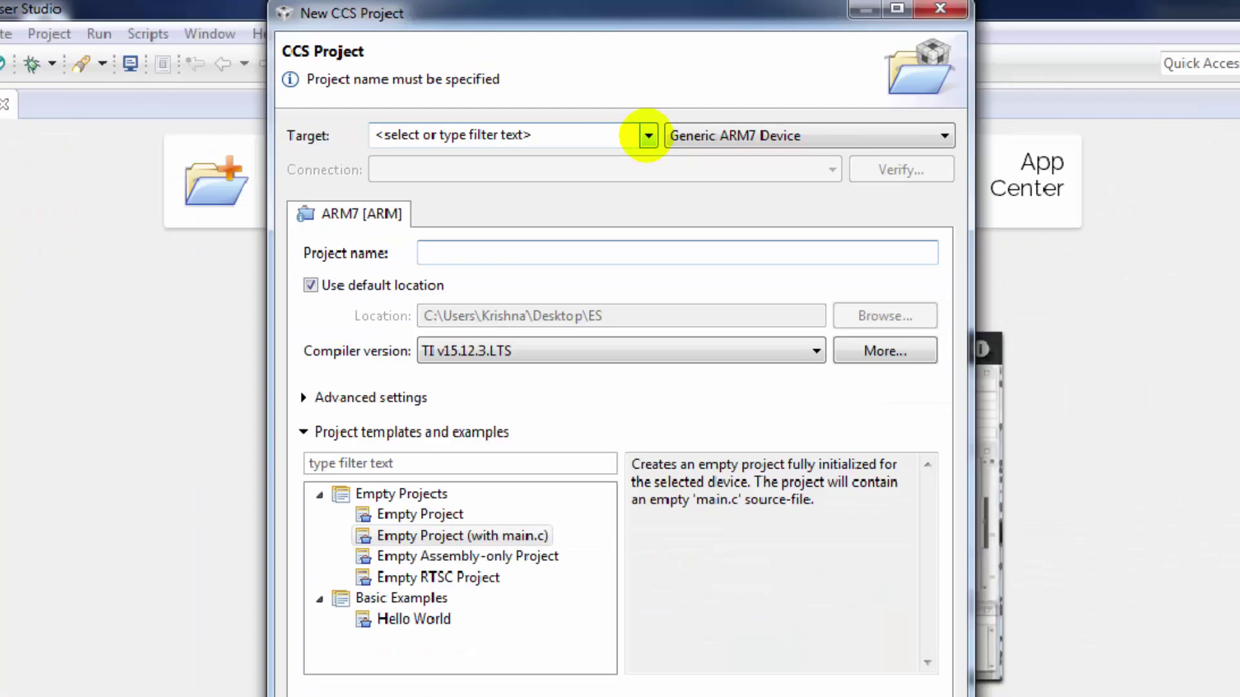
pyautogui.click(649, 134)
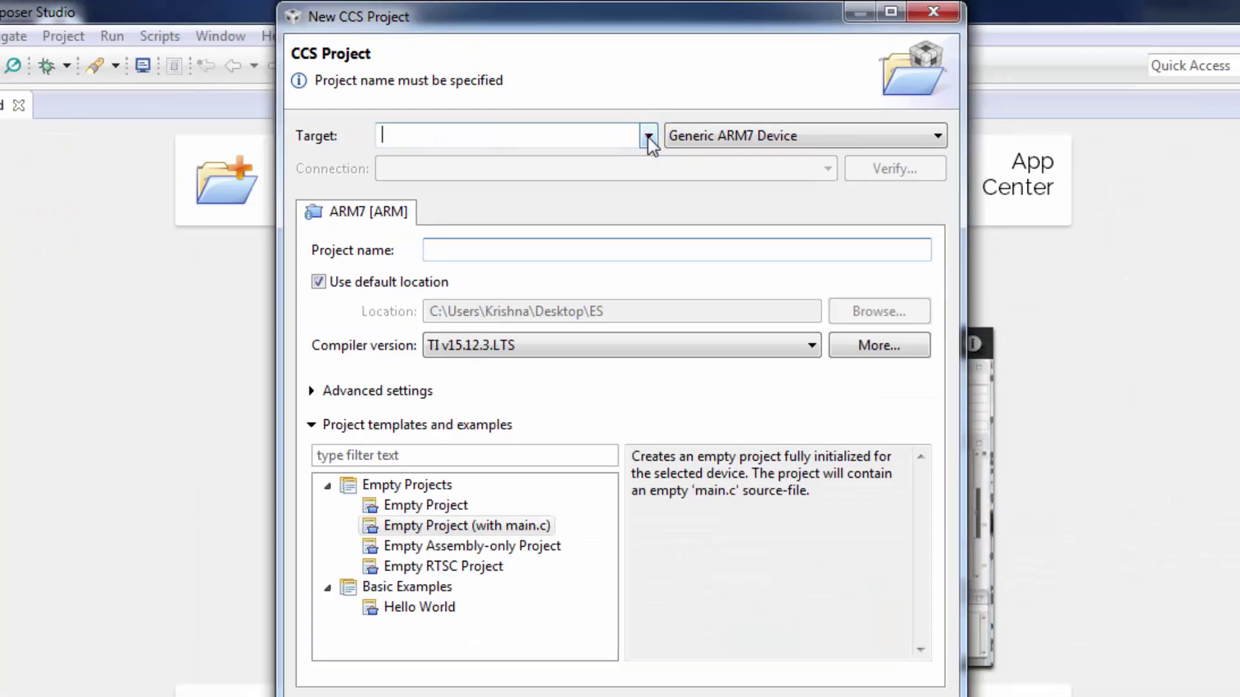
pyautogui.scroll(-6, 620, 299)
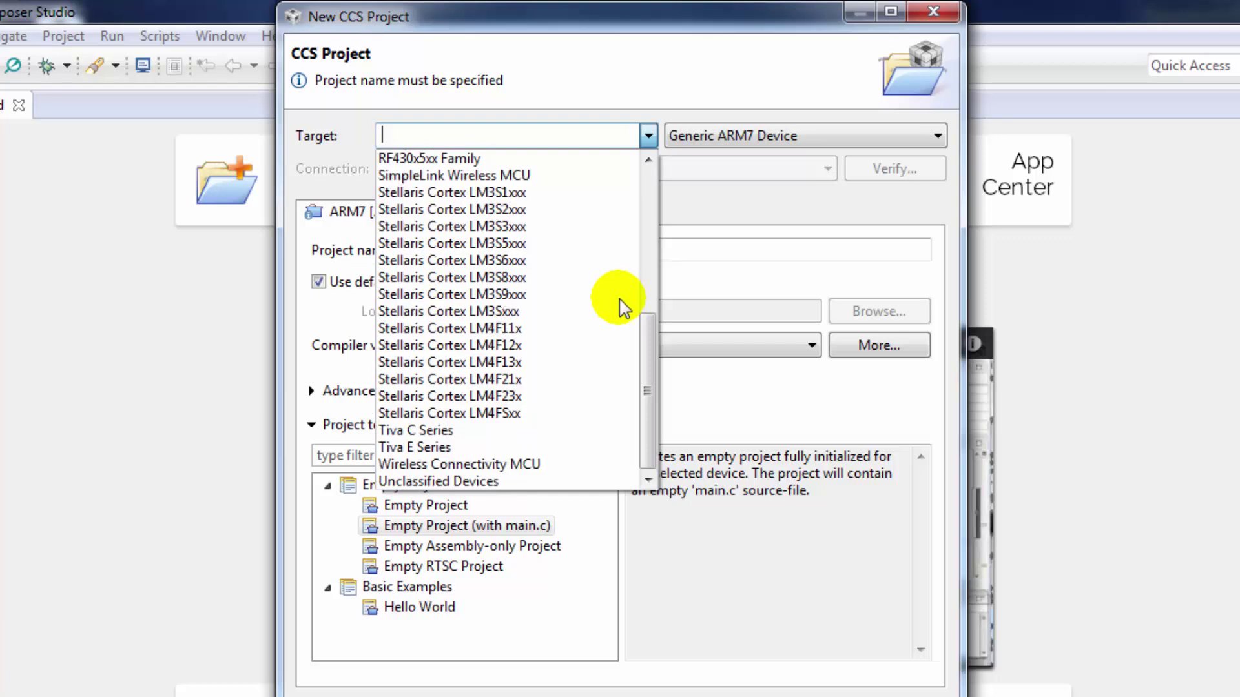
pyautogui.click(453, 437)
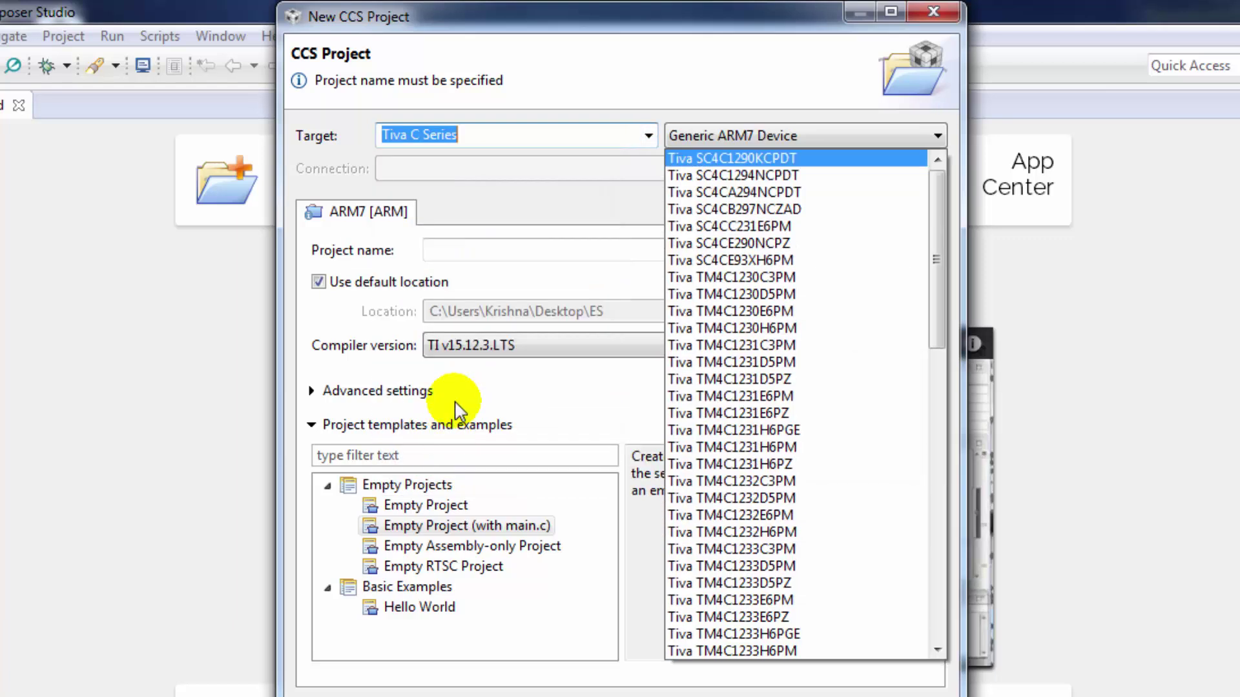
pyautogui.click(491, 205)
pyautogui.click(498, 131)
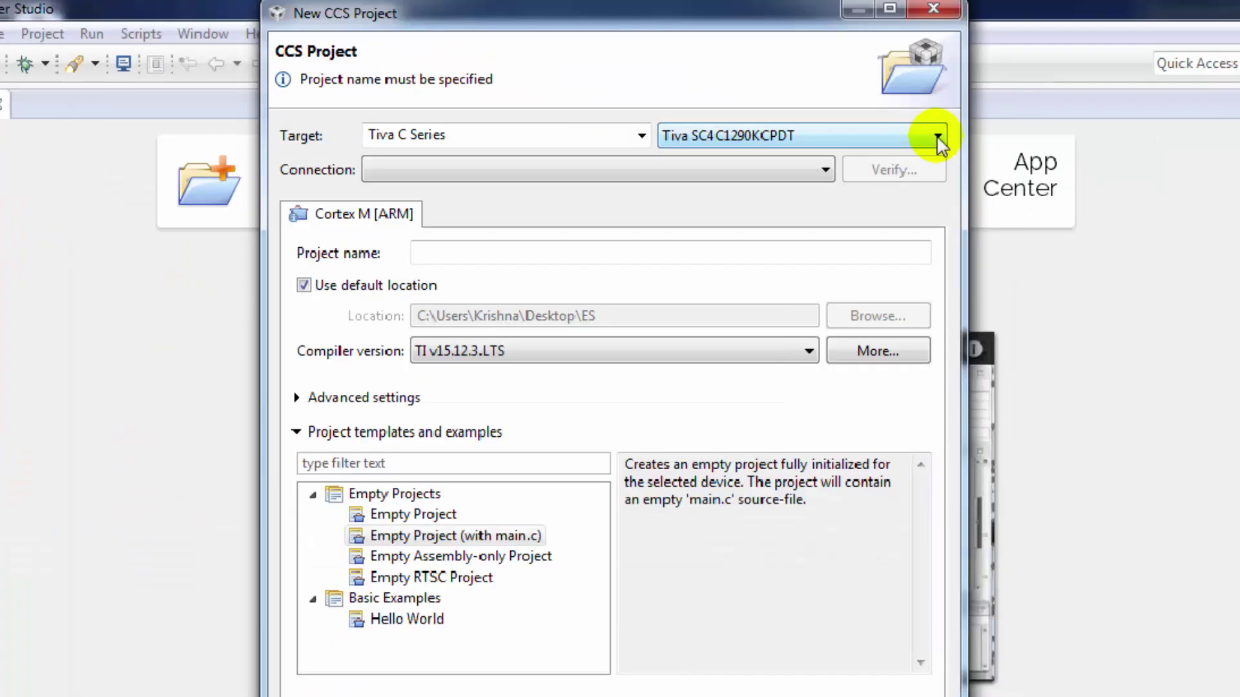
pyautogui.click(936, 136)
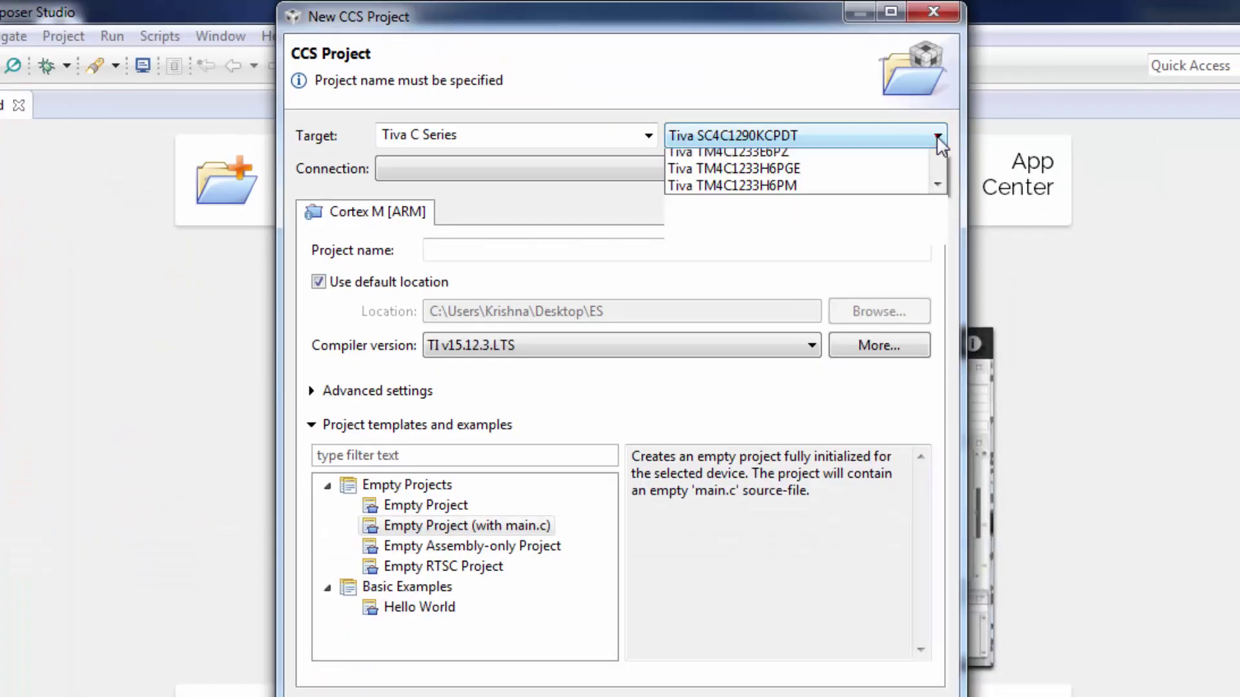
pyautogui.scroll(-6, 907, 229)
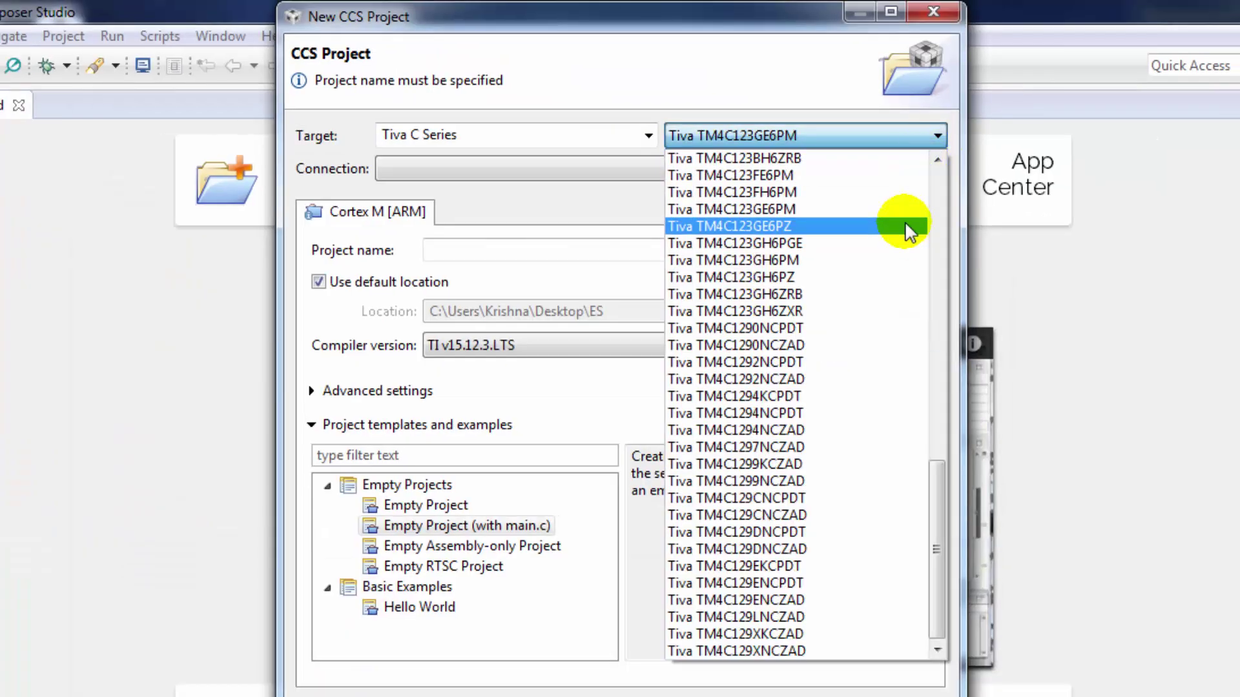
pyautogui.click(804, 259)
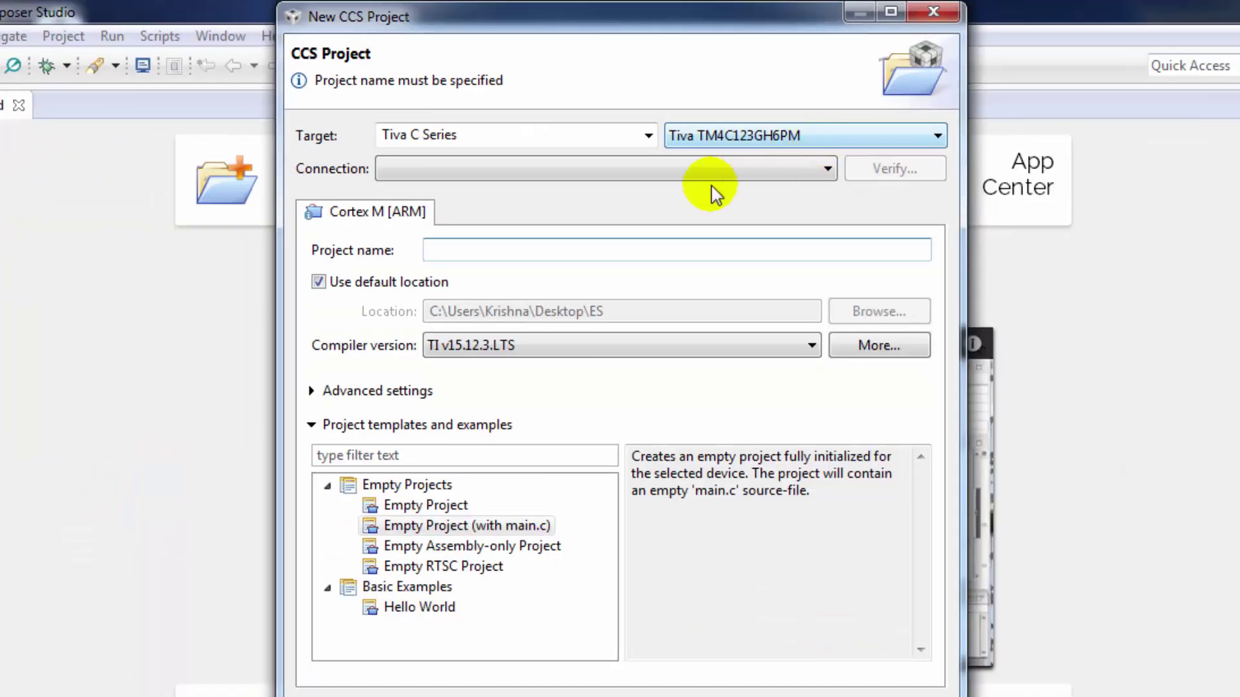
# Step: Set the connection to Stellaris In-Circuit Debug Interface, name the project "Hybernation mode", and create it
pyautogui.click(553, 178)
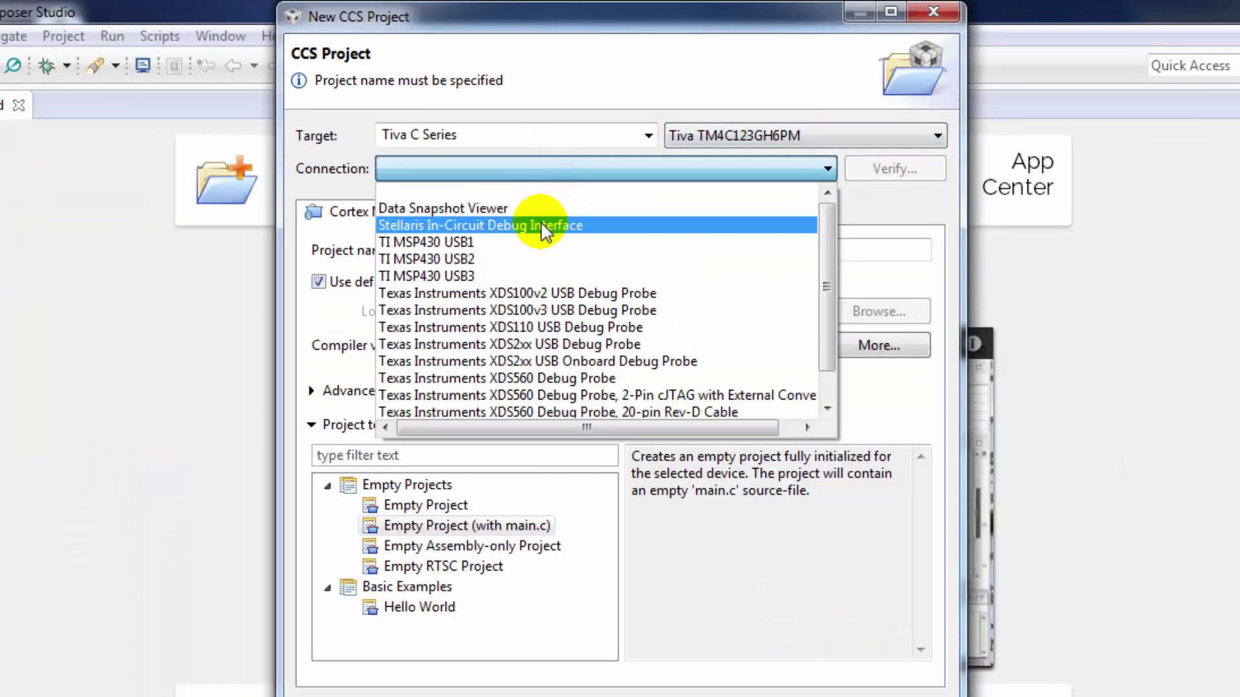
pyautogui.click(542, 226)
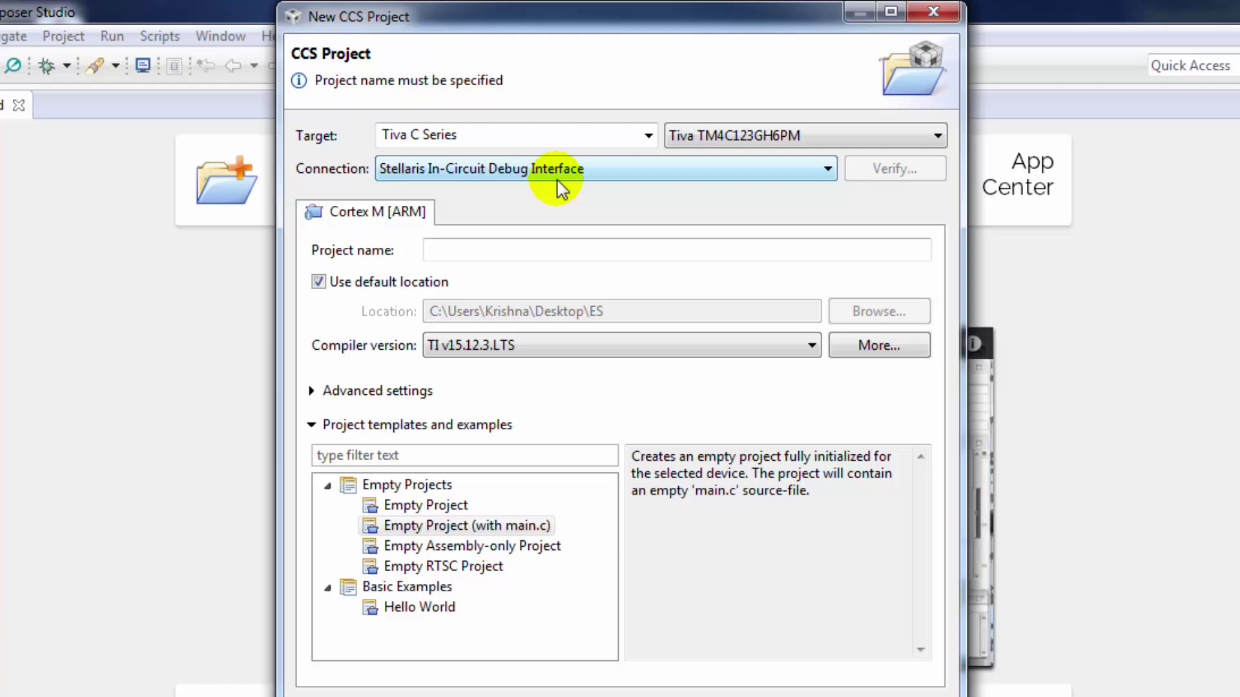
pyautogui.click(479, 252)
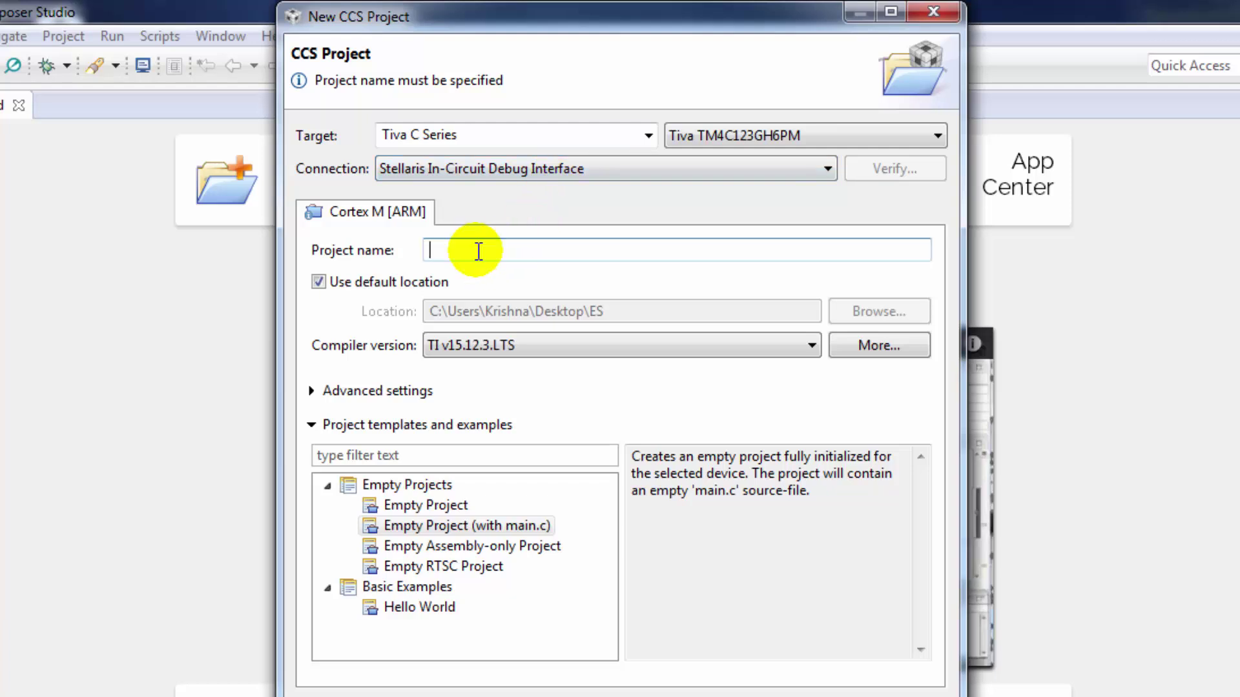
pyautogui.write('Hy')
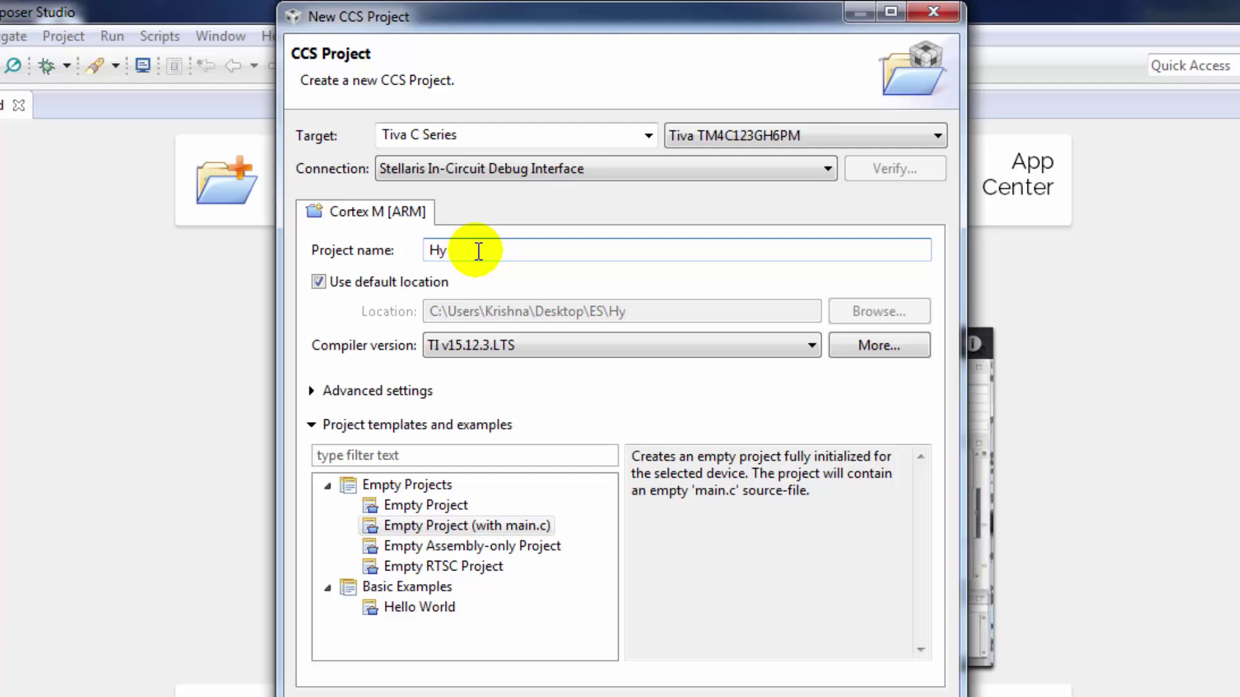
pyautogui.write('bernation mode')
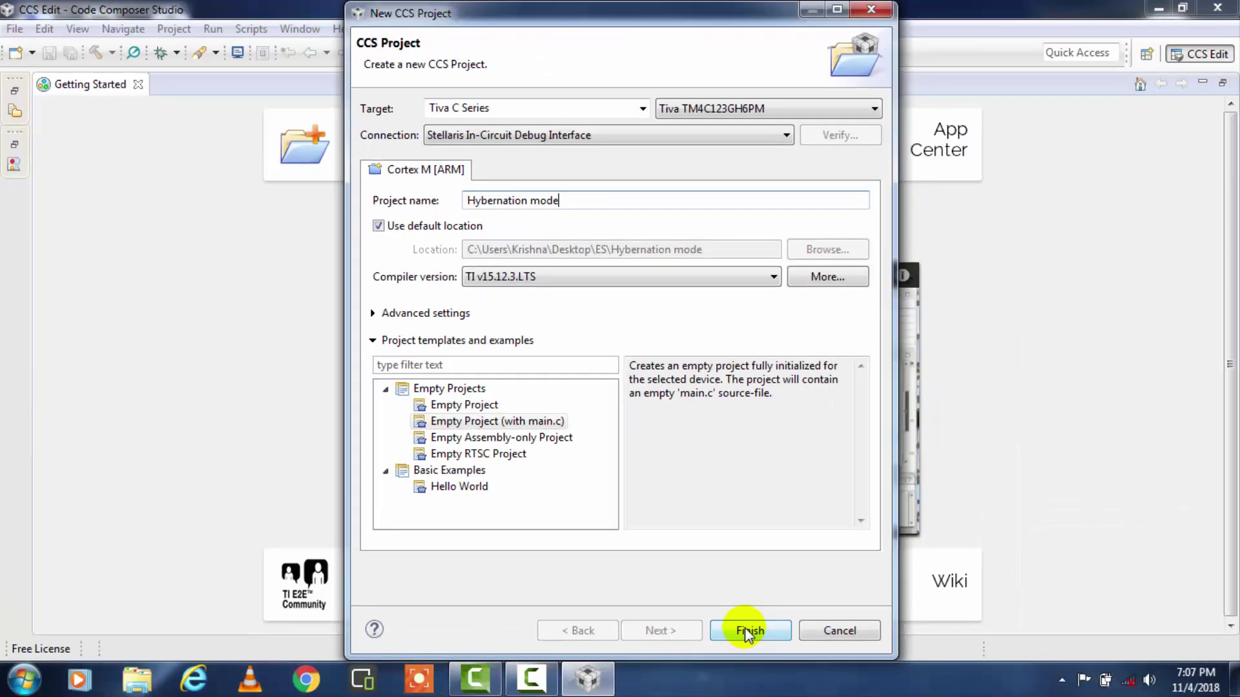
pyautogui.click(747, 631)
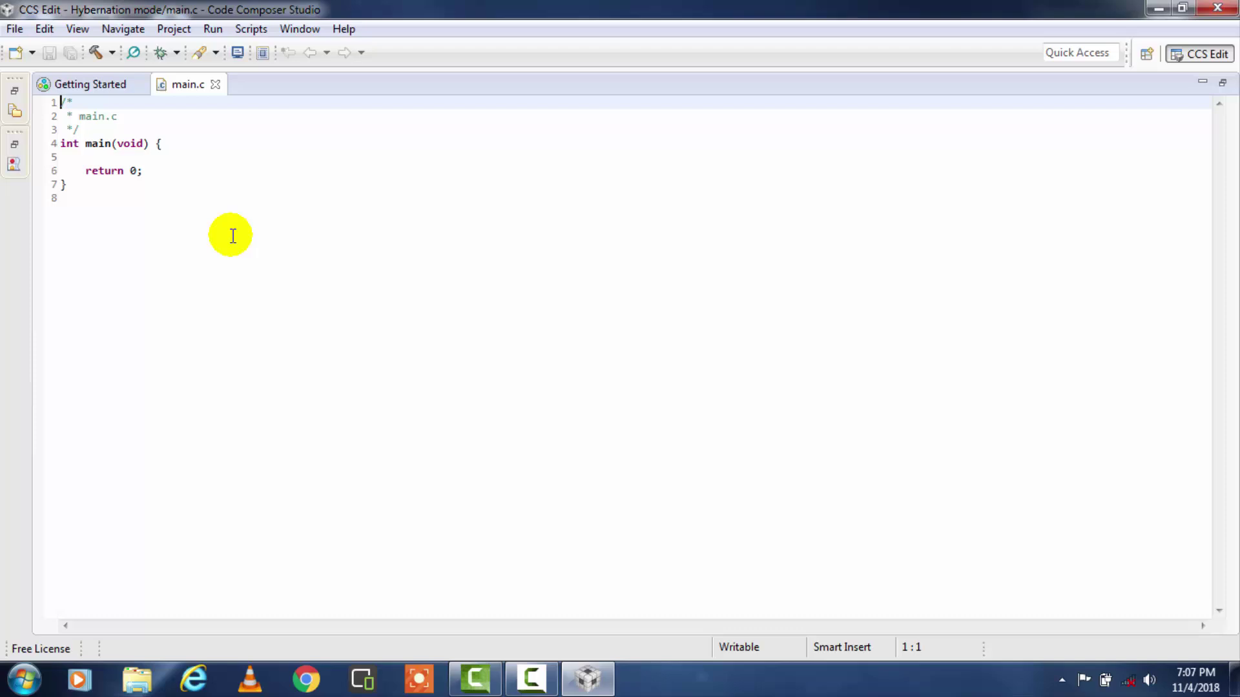
# Step: Restore the Project Explorer beside the editor and delete all the template code in main.c
pyautogui.click(14, 111)
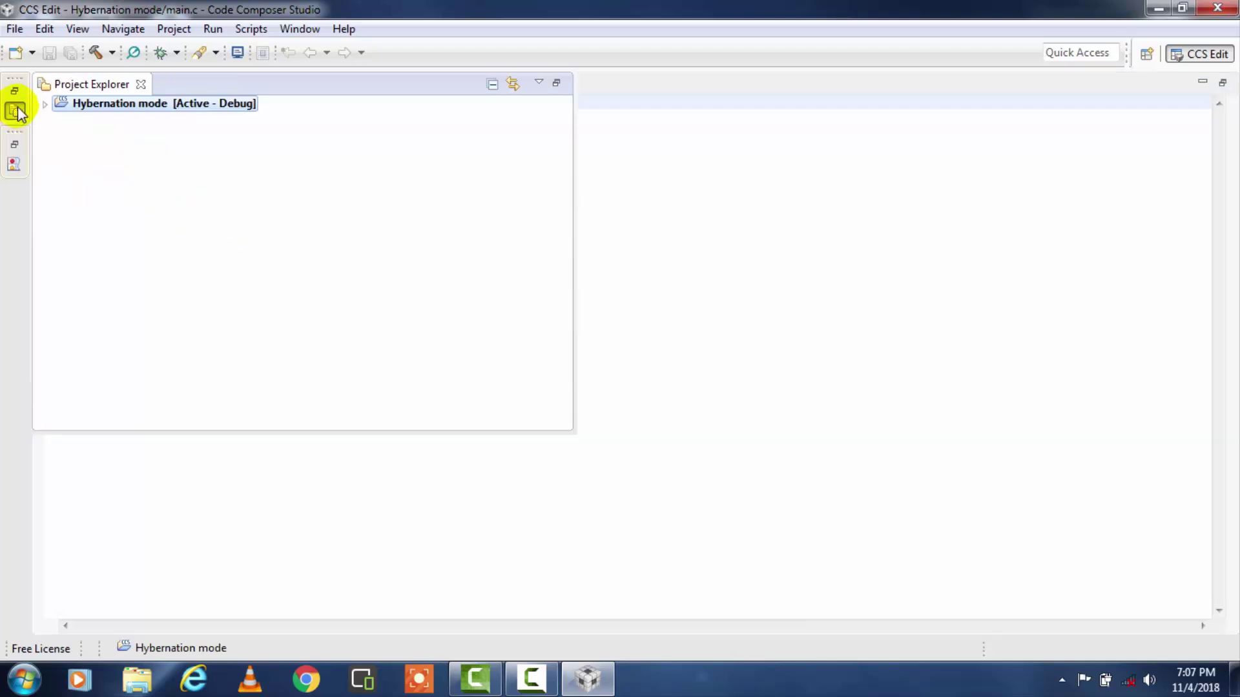
pyautogui.click(15, 90)
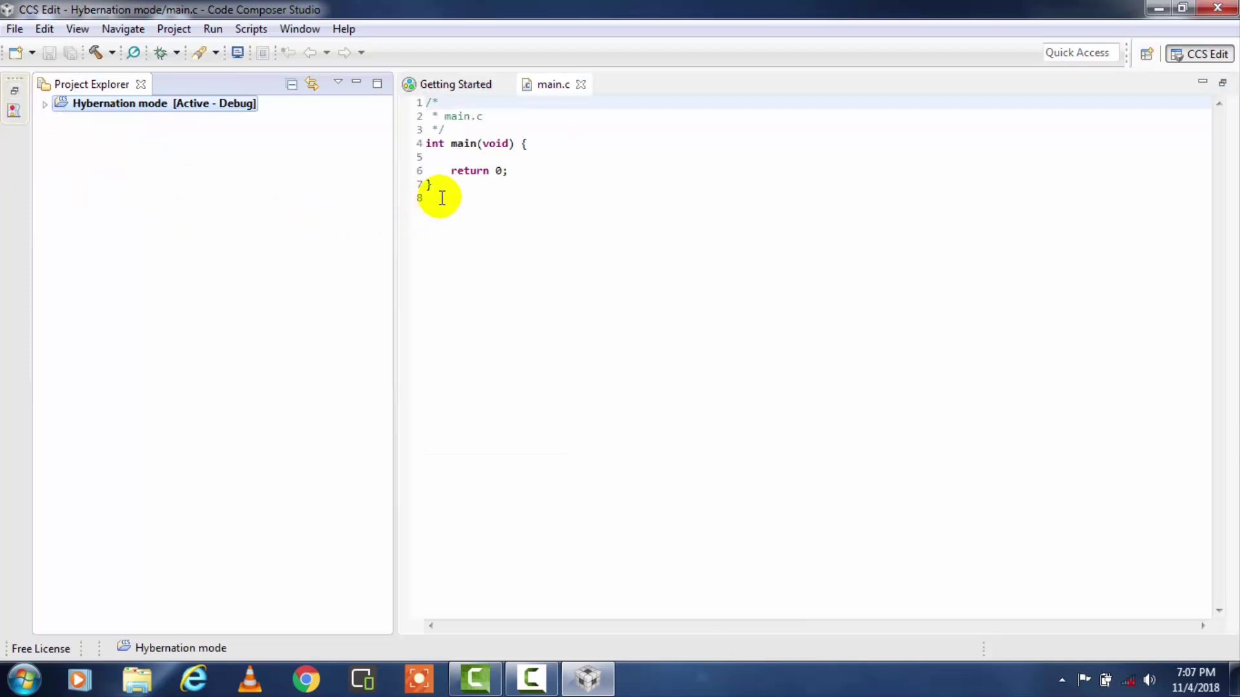
pyautogui.click(508, 185)
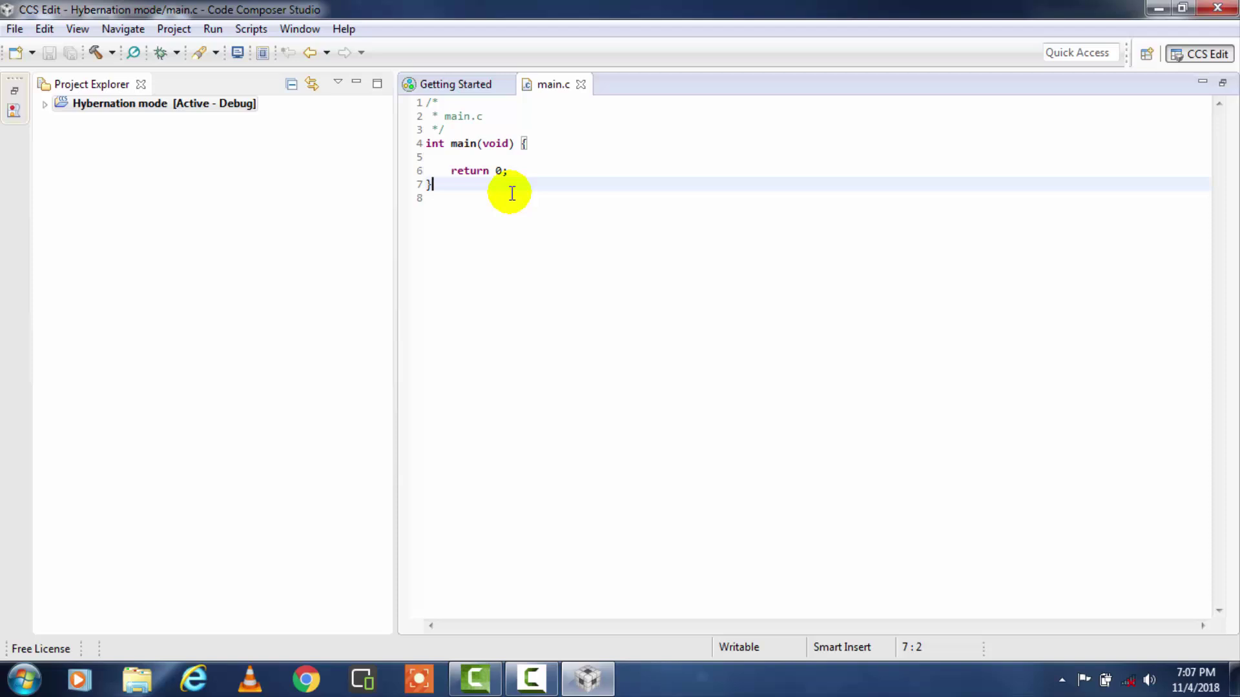
pyautogui.hotkey('ctrl', 'a')
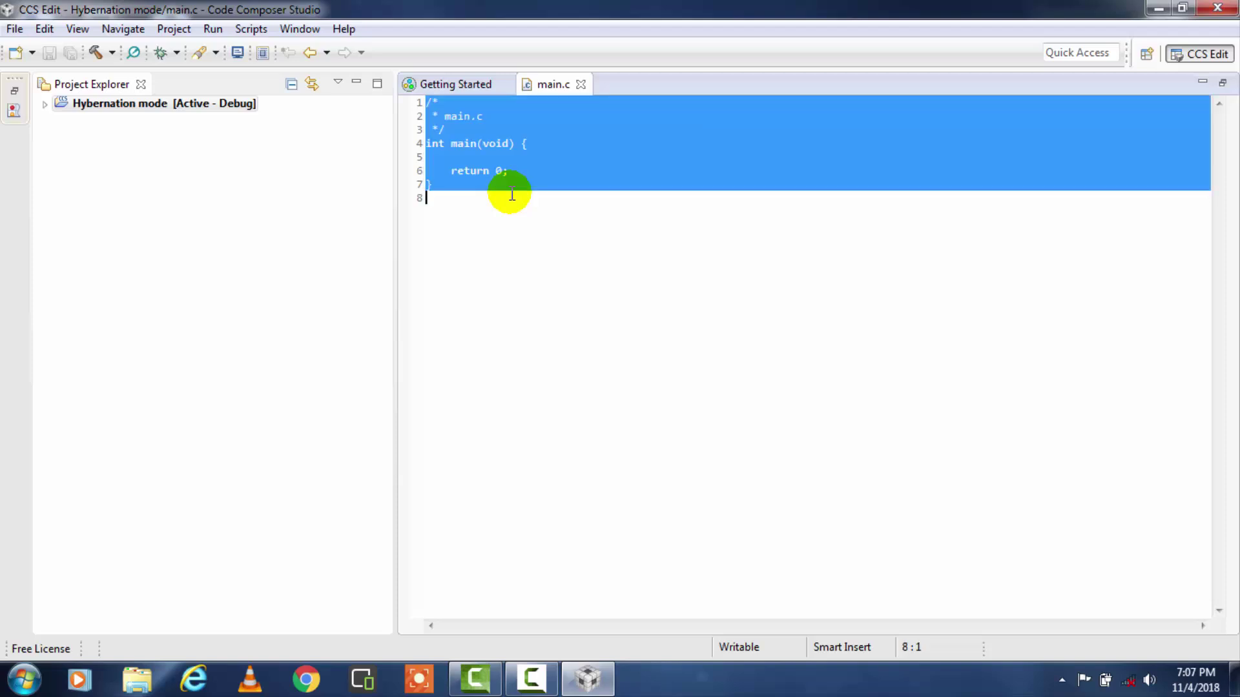
pyautogui.press('Delete')
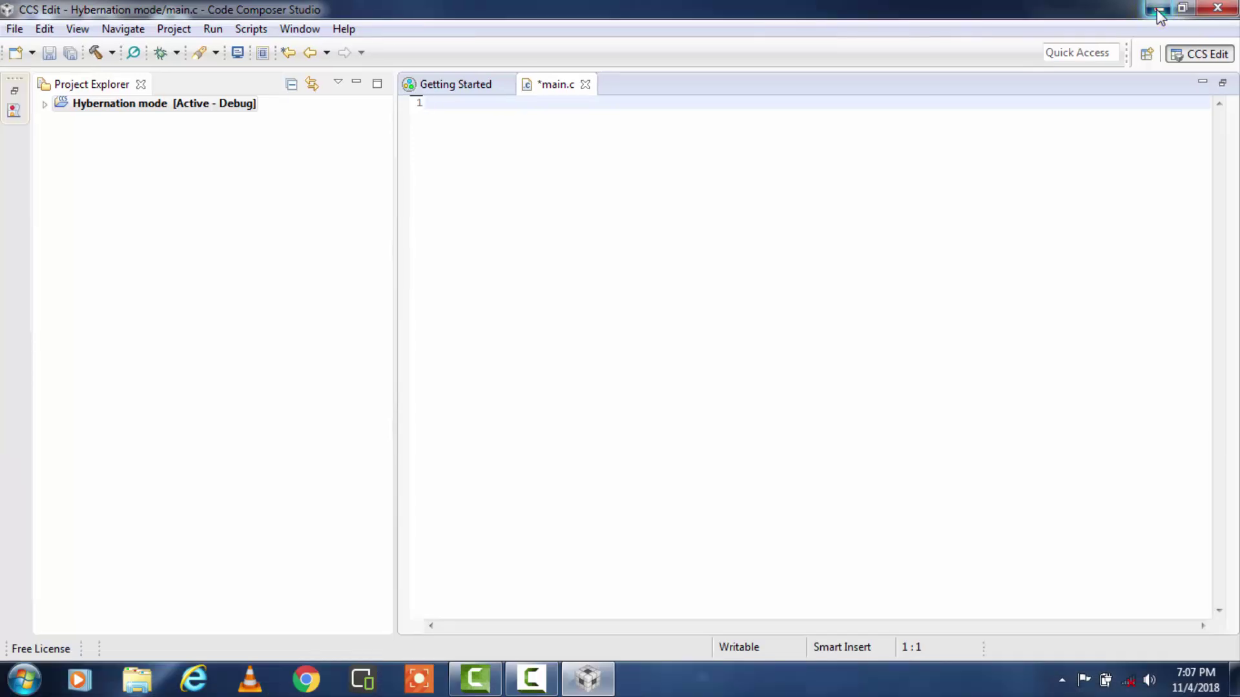
# Step: Minimize Code Composer Studio and open the desktop's Hybernation mode text file in Notepad
pyautogui.click(1157, 10)
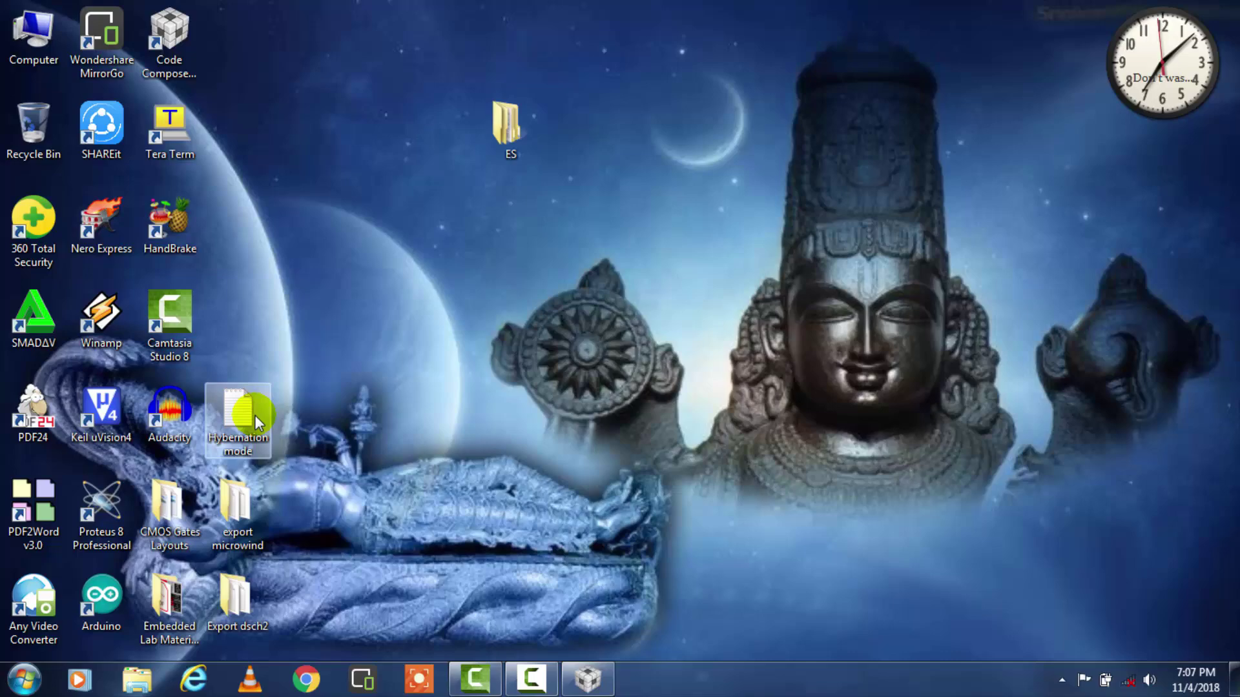
pyautogui.doubleClick(254, 416)
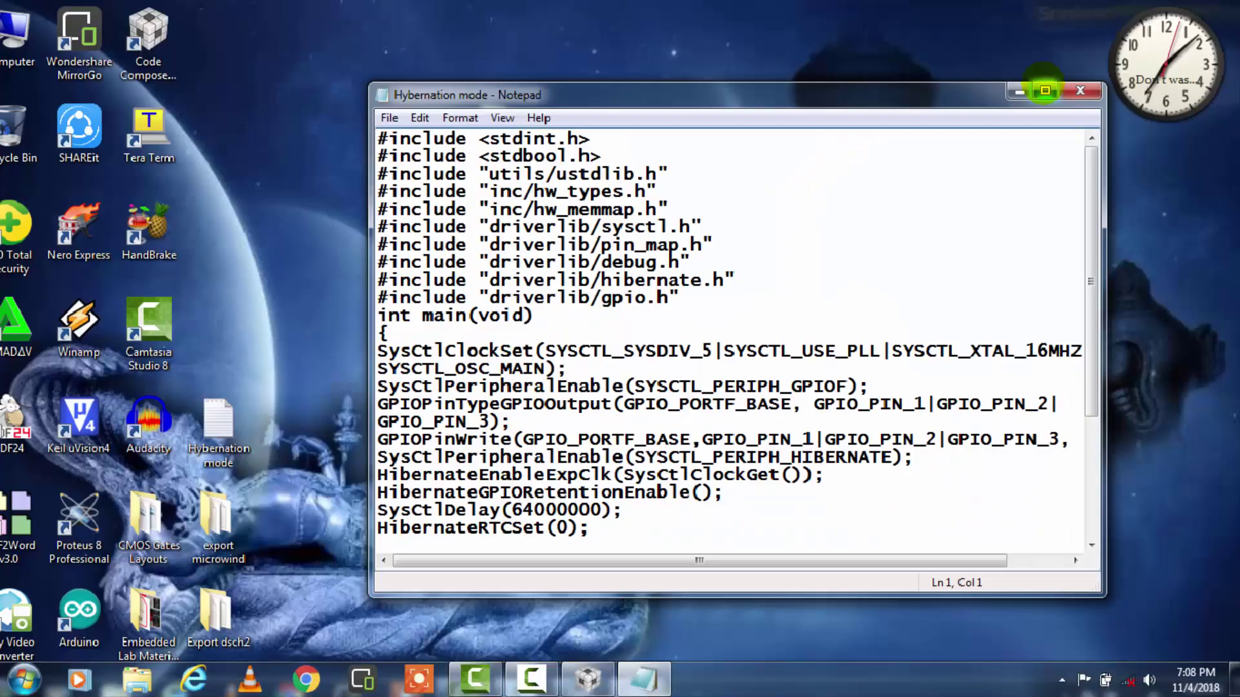
# Step: Copy all the hibernation code from the Notepad file and paste it into the empty main.c in Code Composer Studio
pyautogui.click(1044, 86)
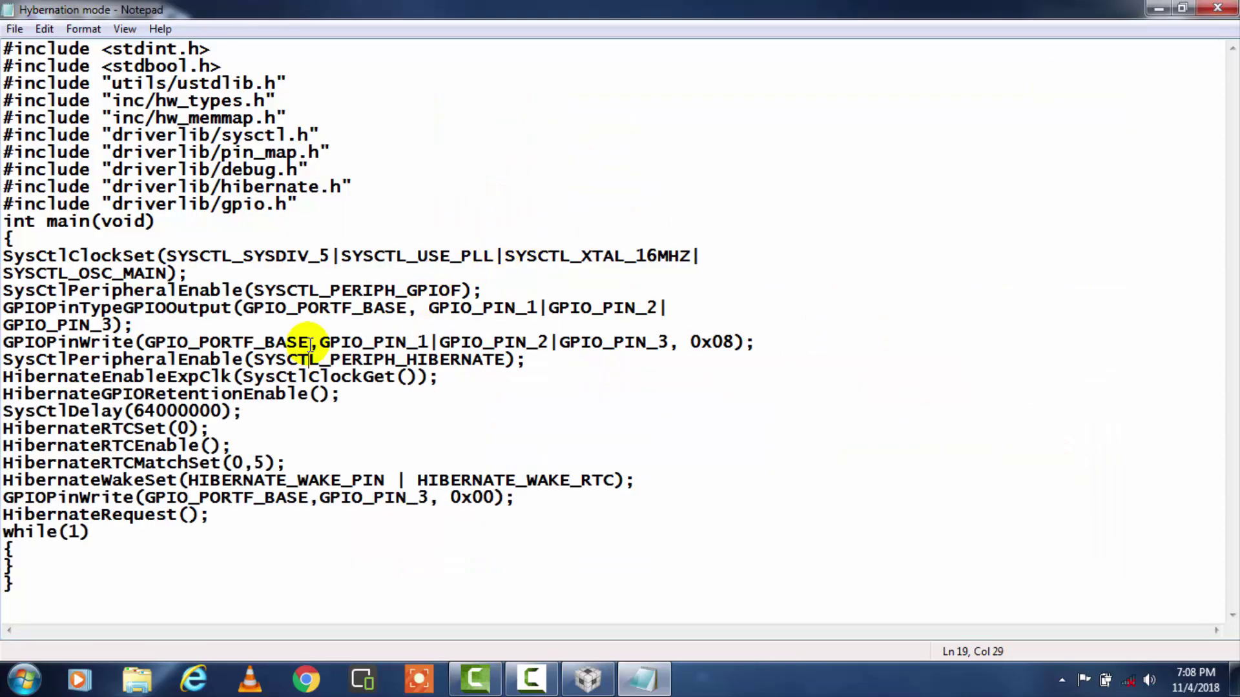
pyautogui.hotkey('ctrl', 'a')
pyautogui.hotkey('ctrl', 'c')
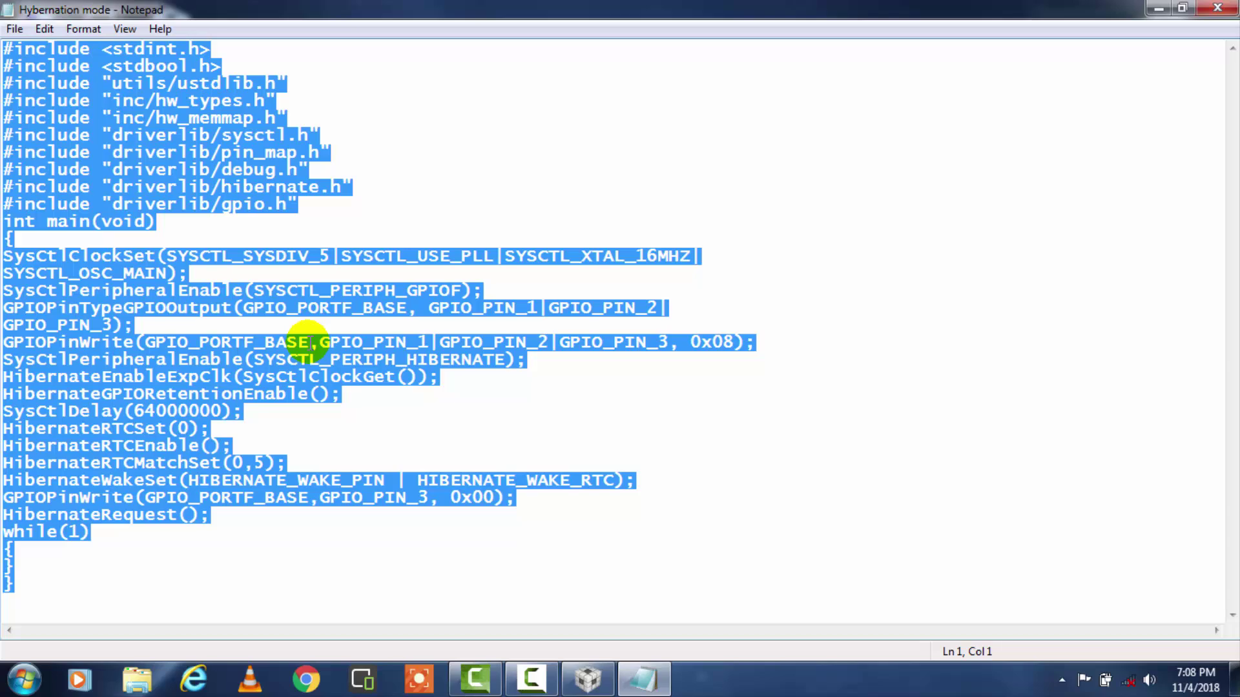
pyautogui.click(409, 377)
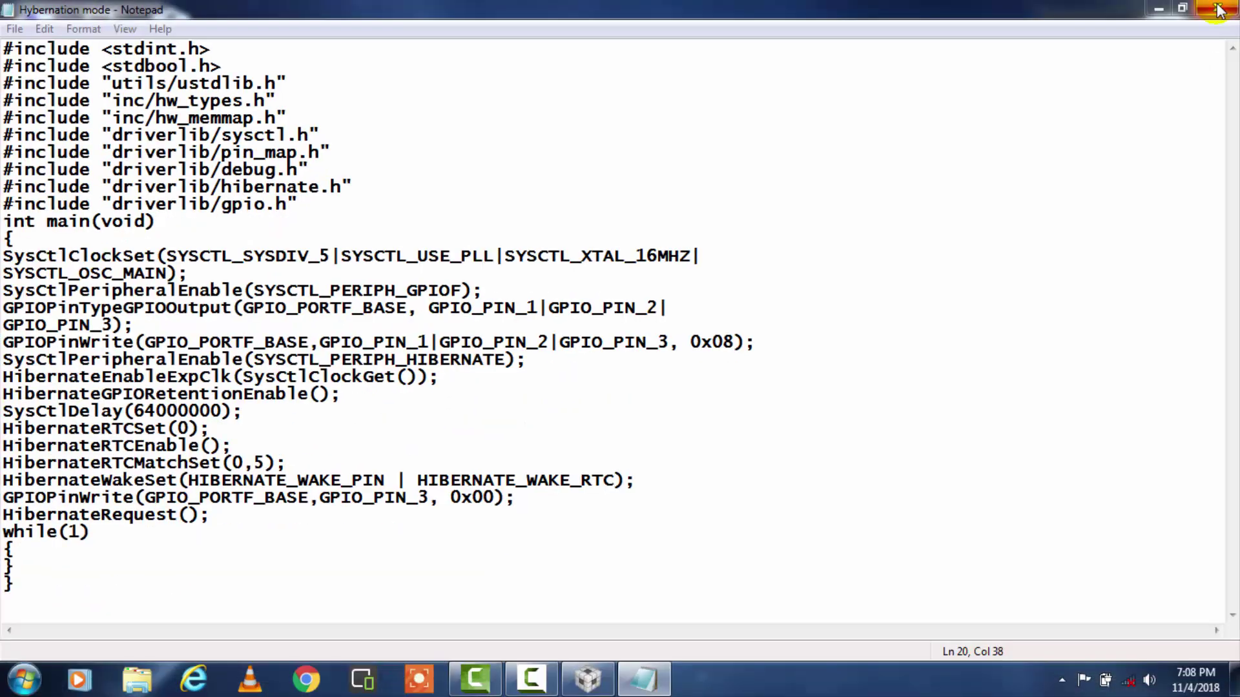
pyautogui.click(1218, 9)
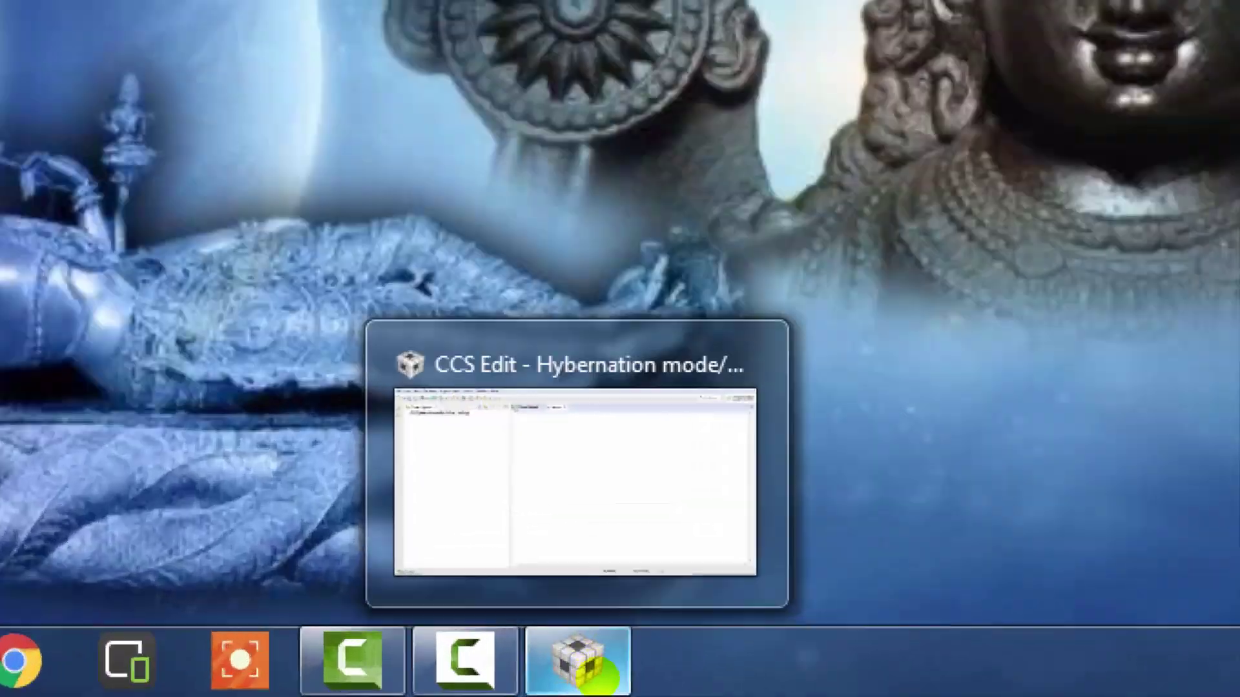
pyautogui.click(600, 686)
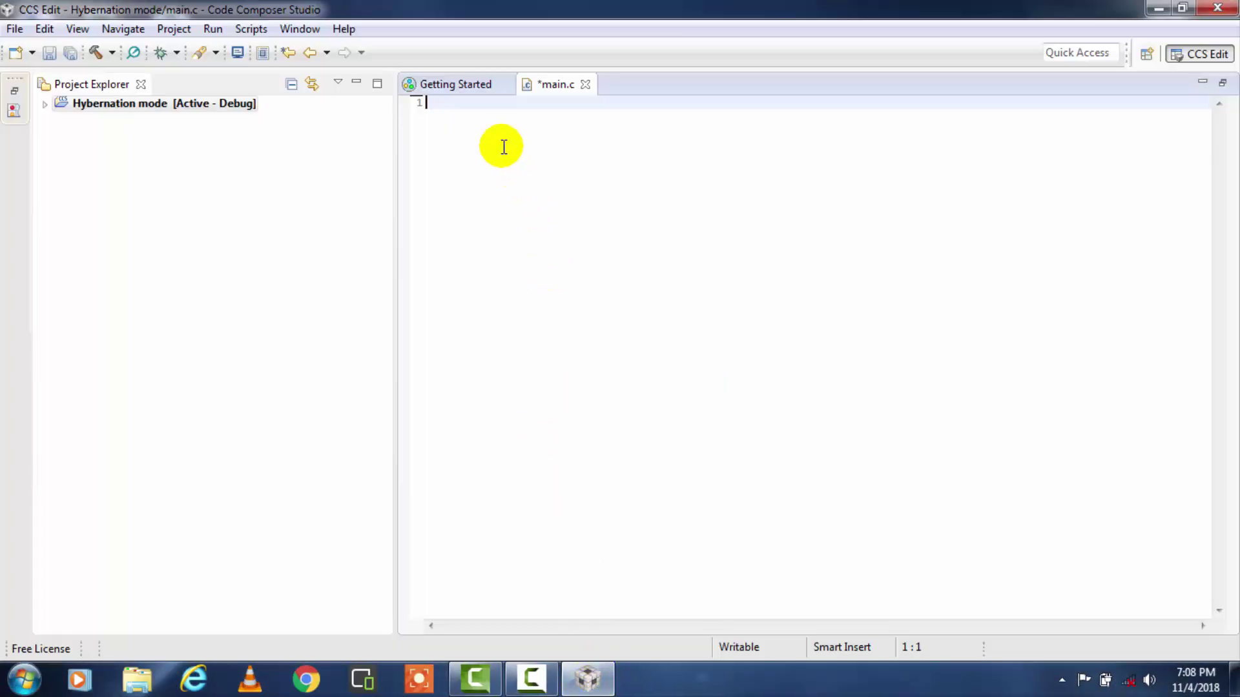
pyautogui.hotkey('ctrl', 'v')
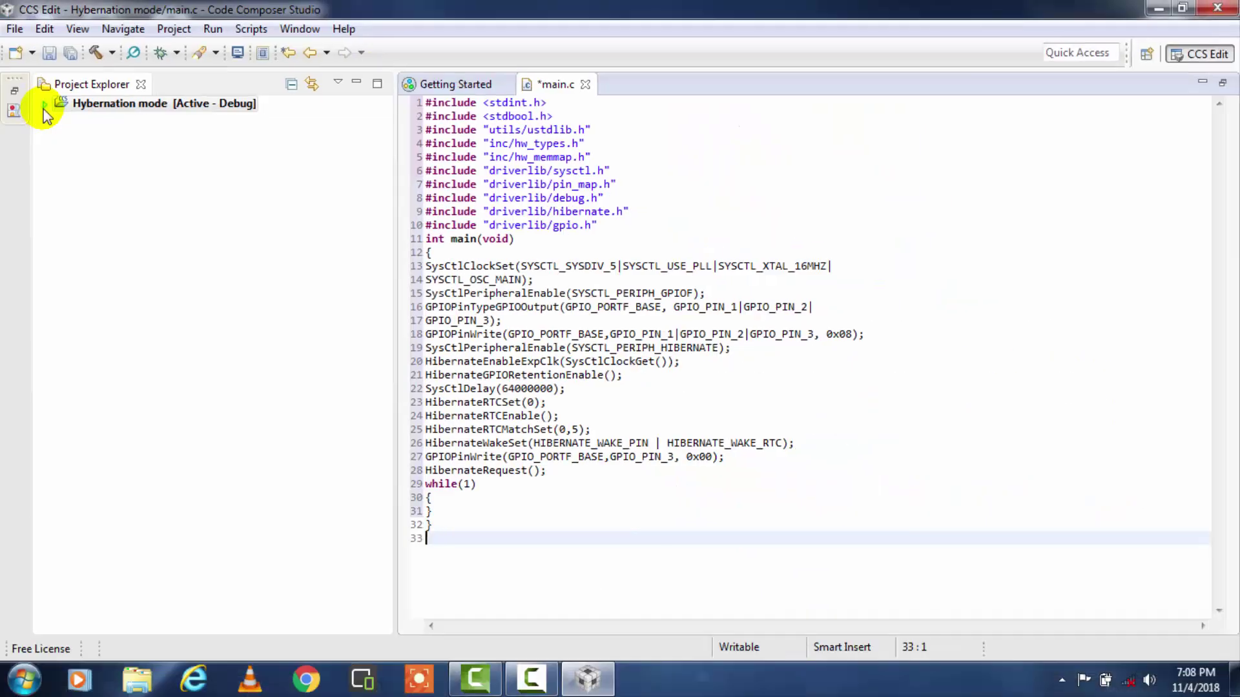
# Step: Expand the Hybernation mode project and open the ARM Compiler Include Options in its properties
pyautogui.click(44, 106)
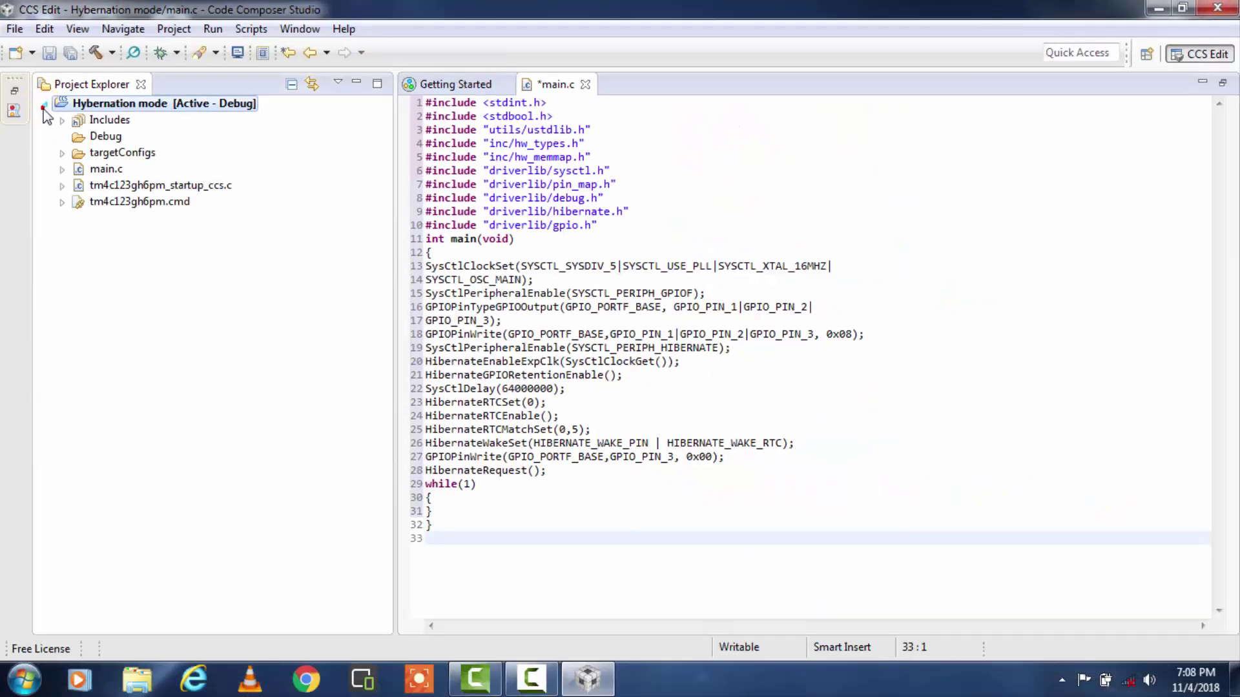
pyautogui.rightClick(129, 106)
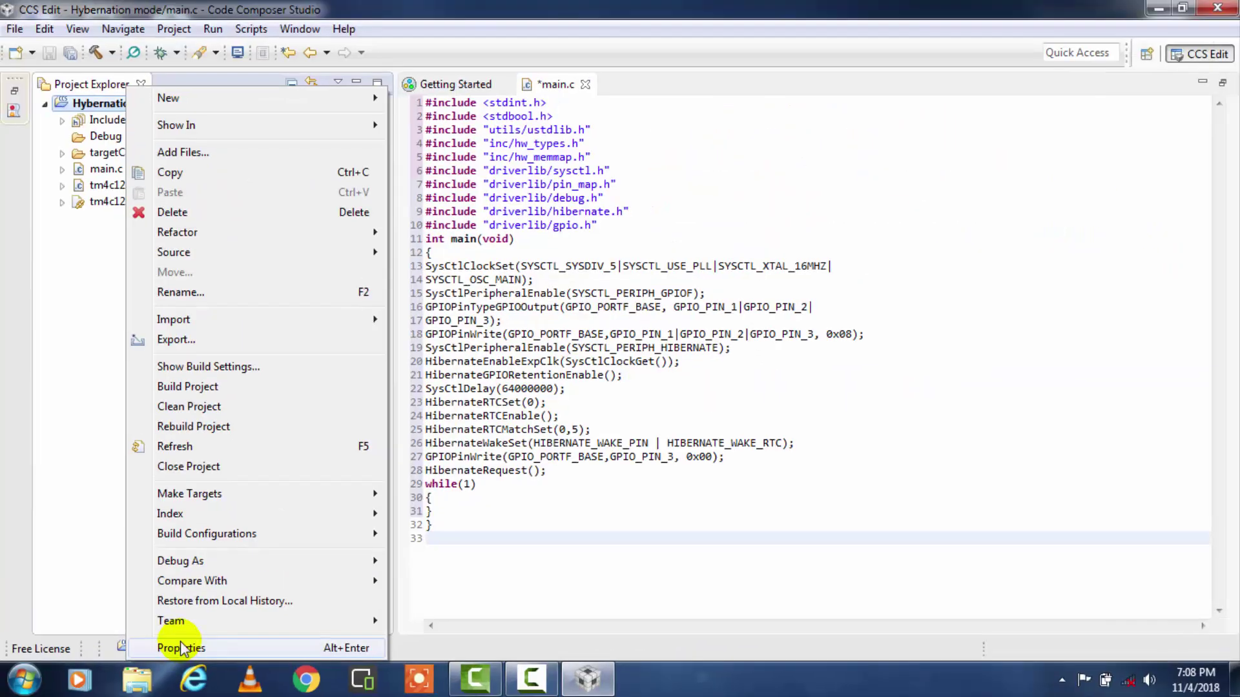
pyautogui.click(180, 647)
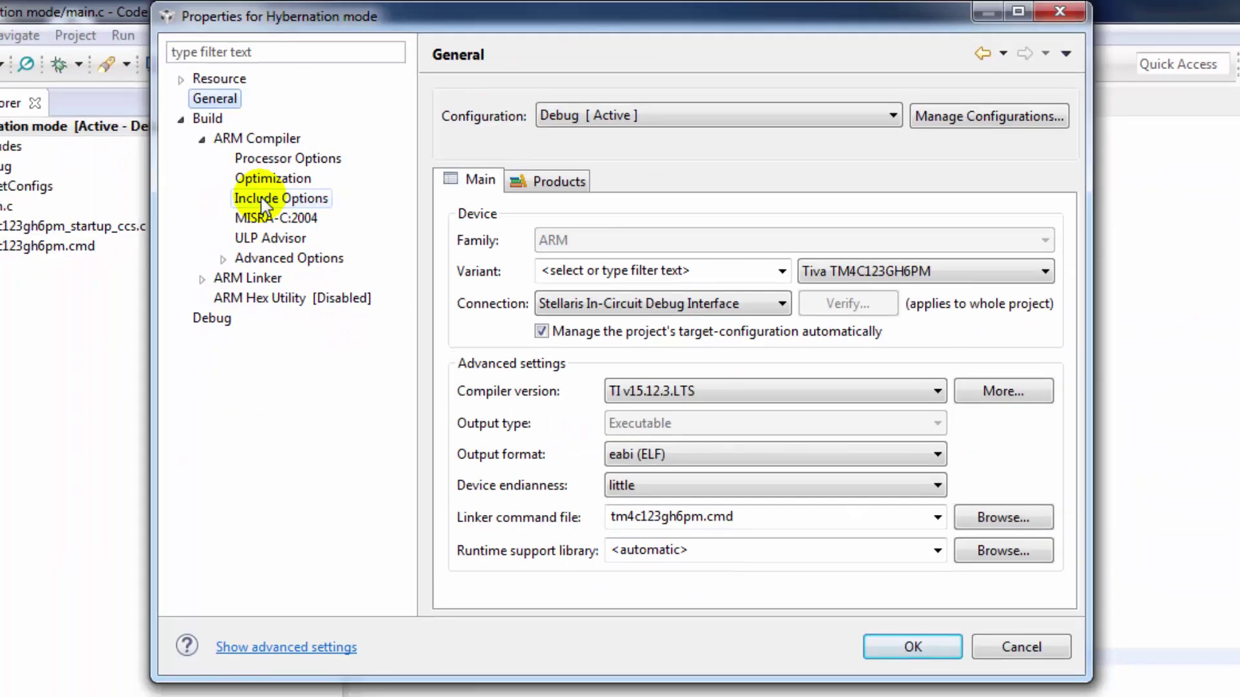
pyautogui.click(262, 200)
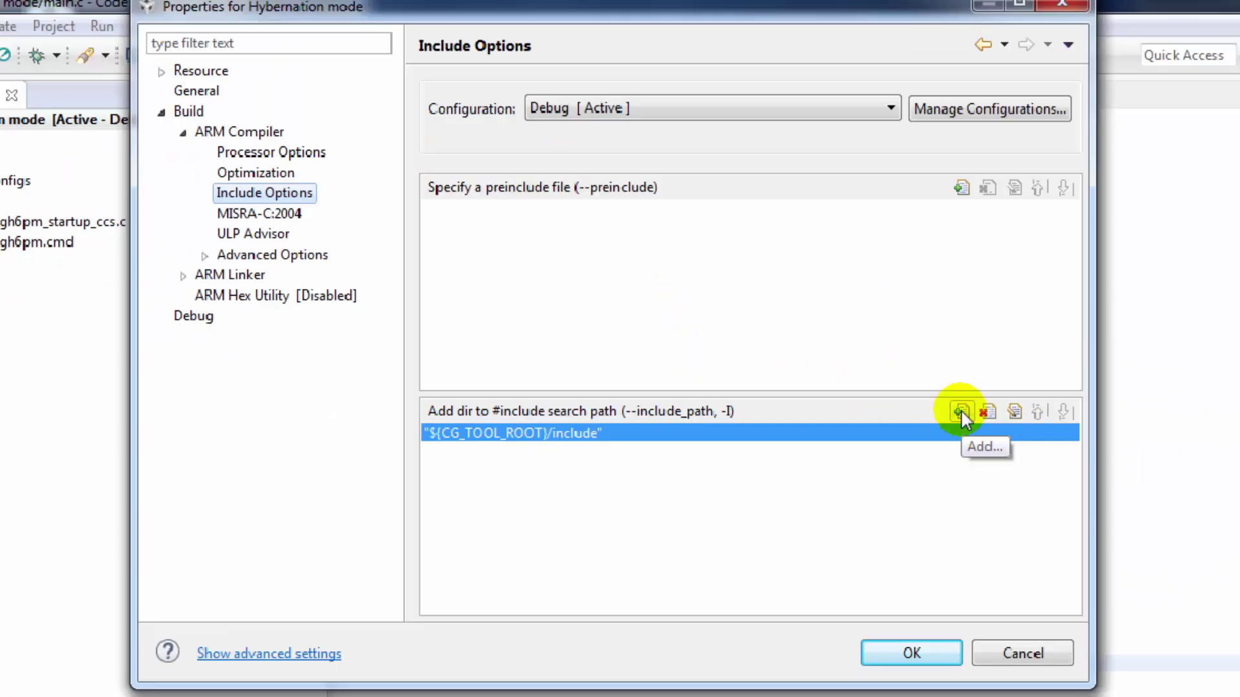
# Step: Add C:\ti\TivaWare_C_Series-2.1.2.111 to the compiler's #include search path and accept the project properties
pyautogui.click(961, 411)
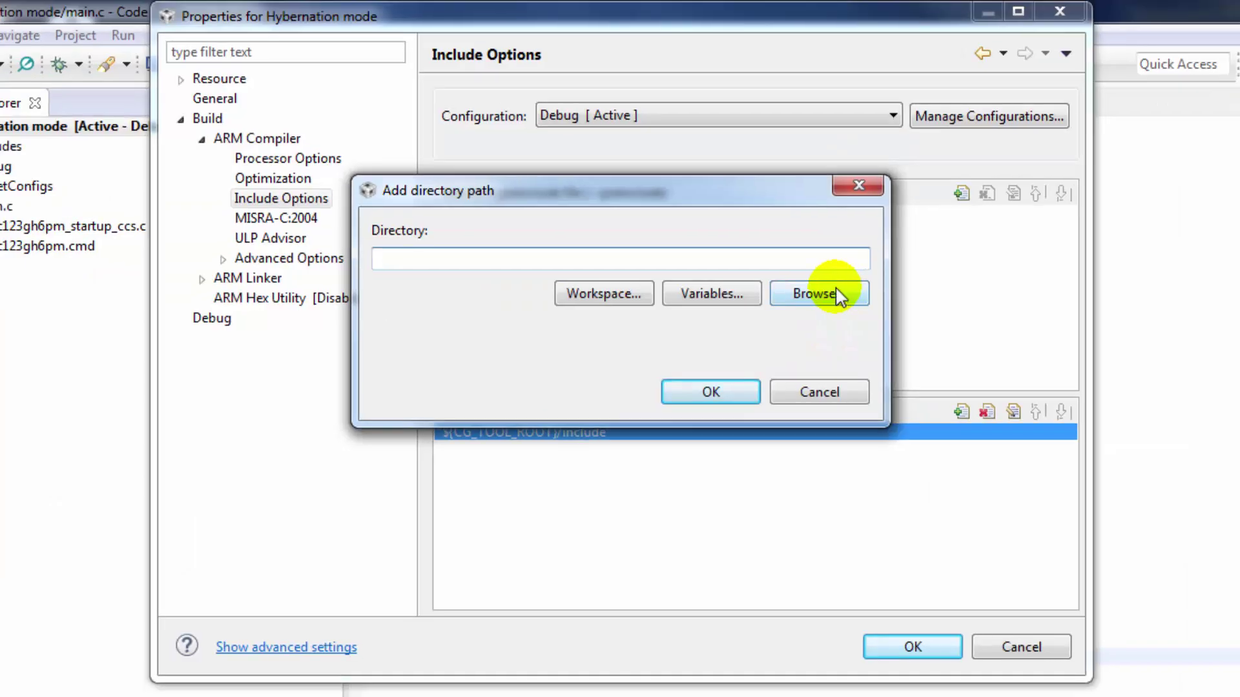
pyautogui.click(814, 293)
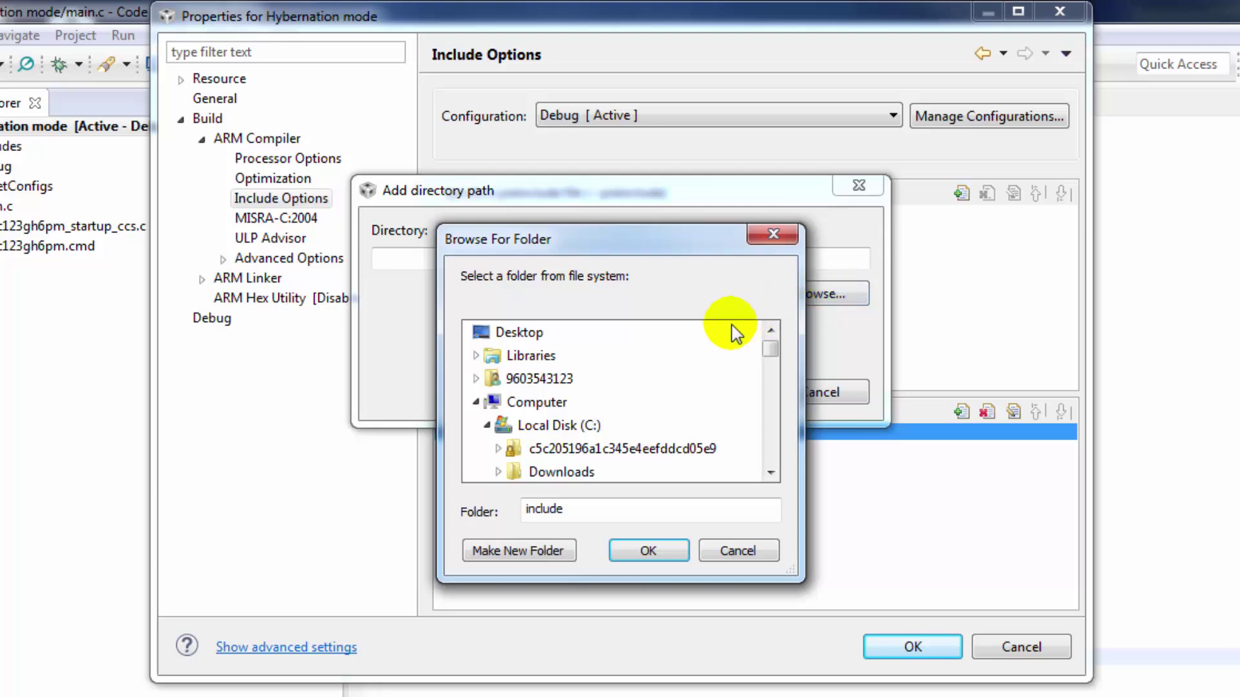
pyautogui.click(549, 402)
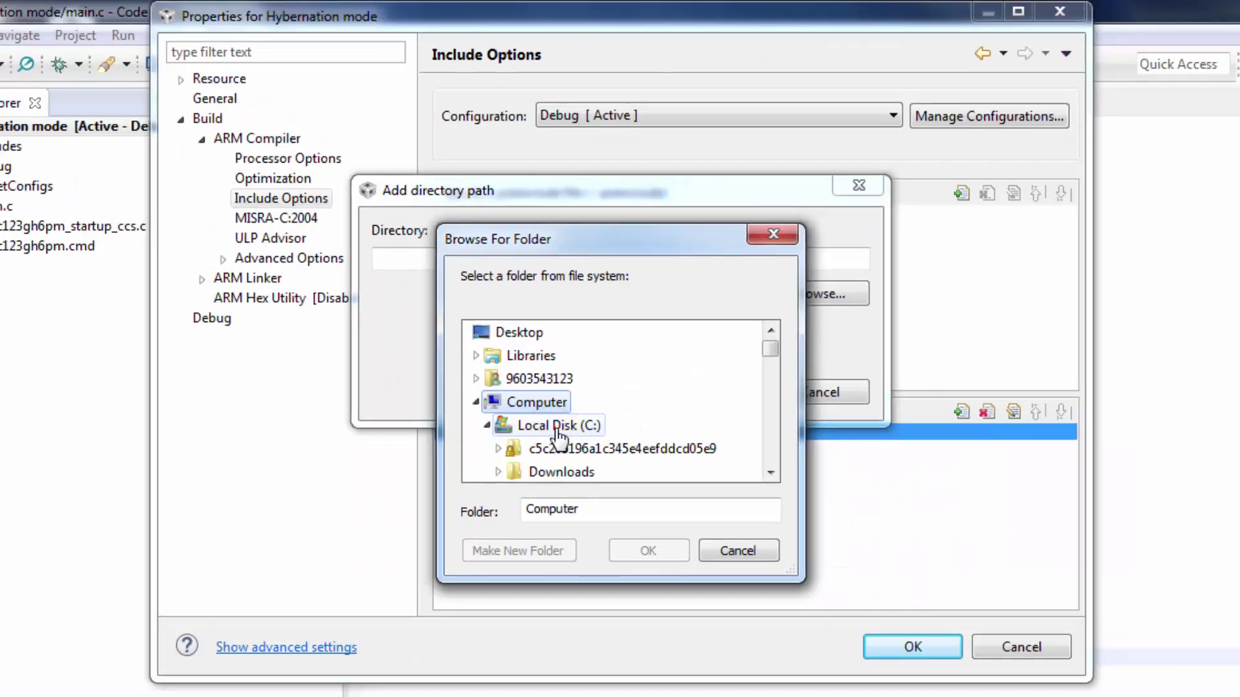
pyautogui.click(554, 426)
pyautogui.moveTo(769, 346); pyautogui.dragTo(769, 390)
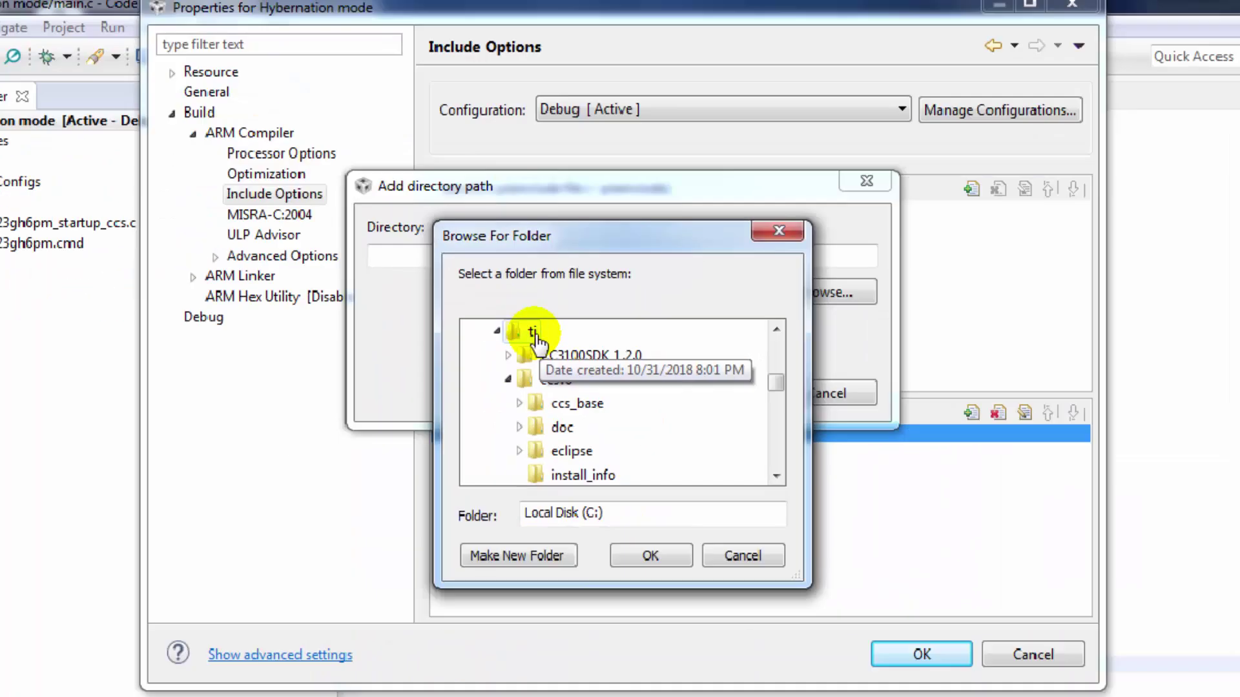
pyautogui.click(533, 333)
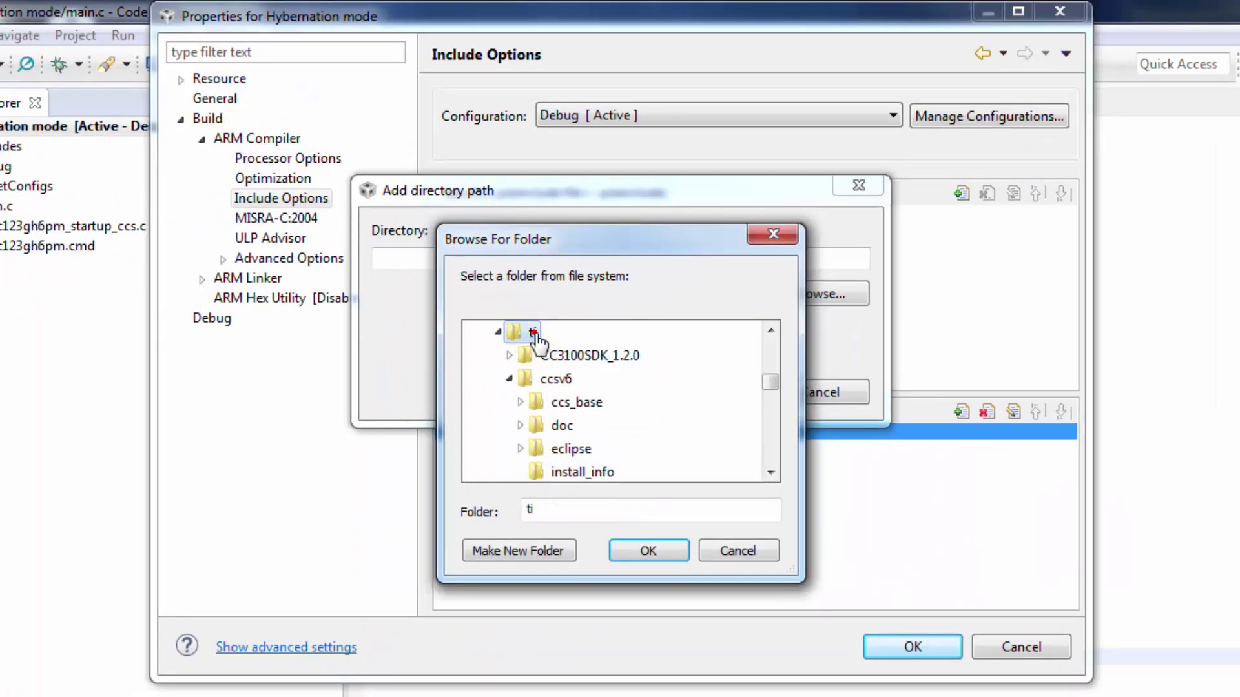
pyautogui.moveTo(770, 382); pyautogui.dragTo(770, 426)
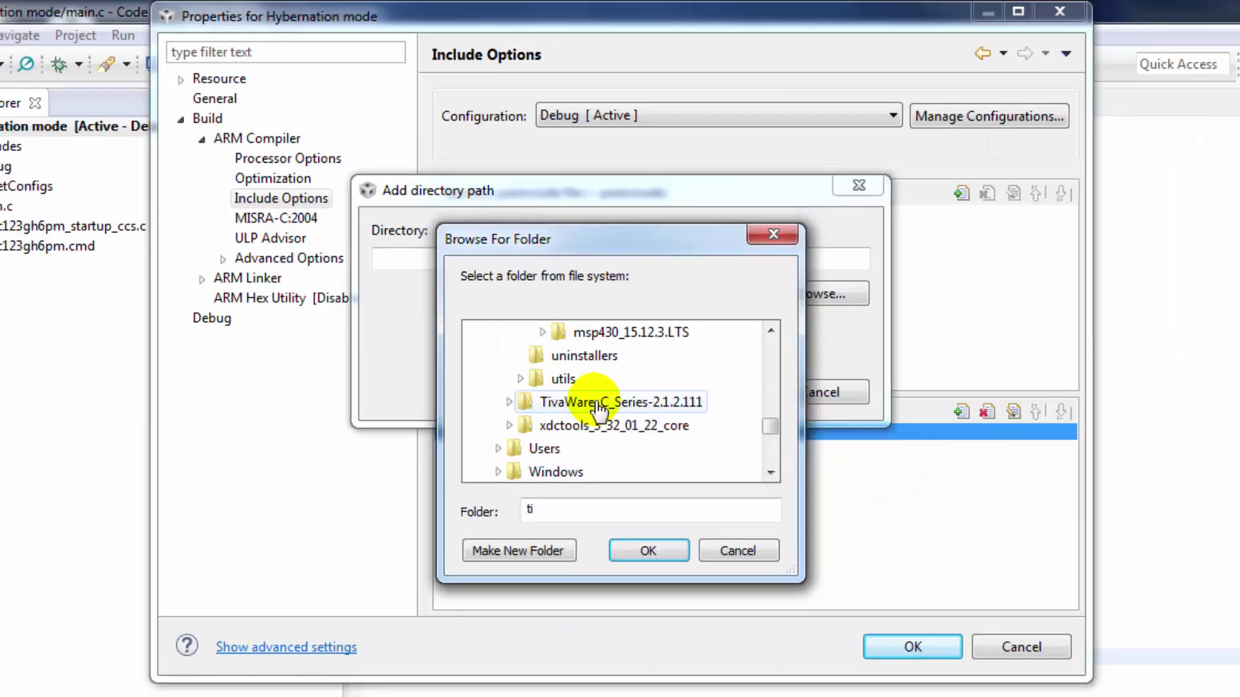
pyautogui.doubleClick(593, 401)
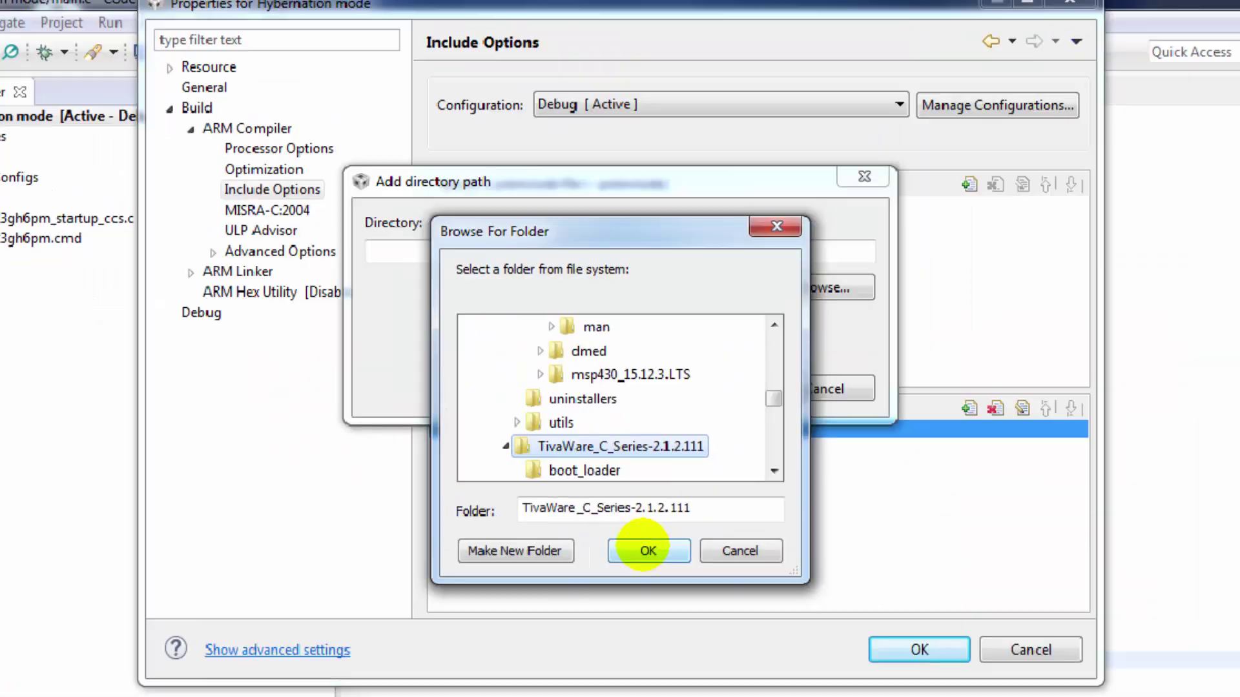
pyautogui.click(648, 551)
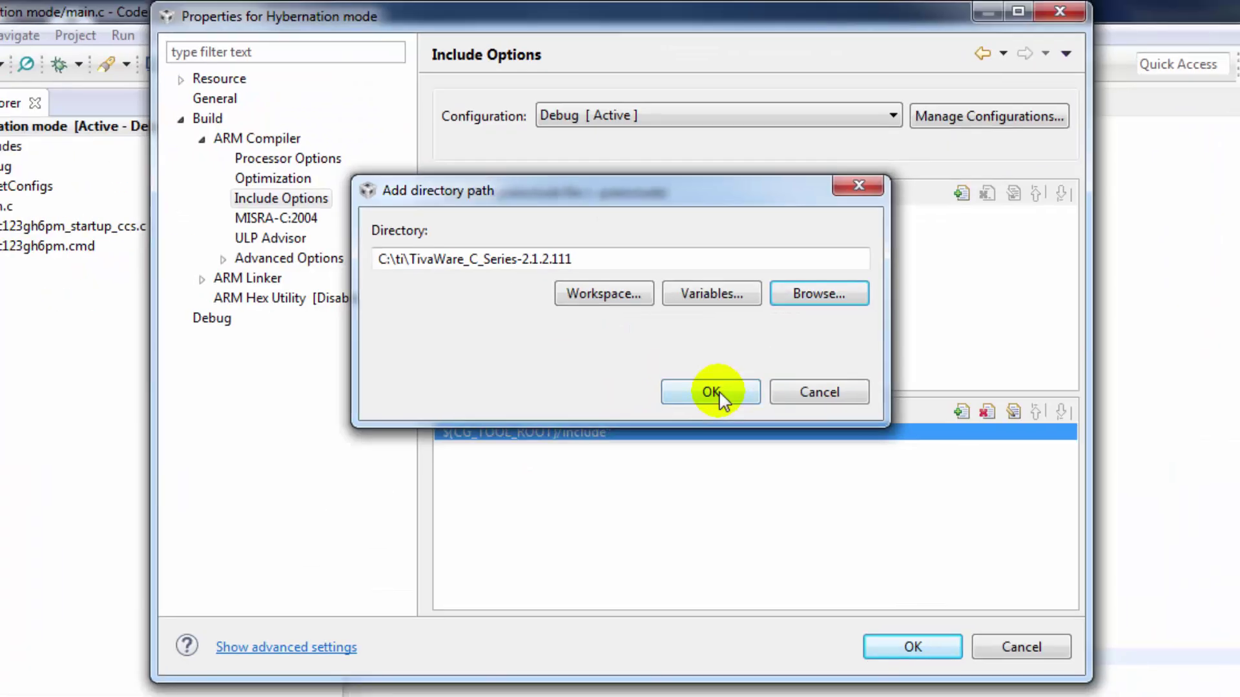
pyautogui.click(718, 391)
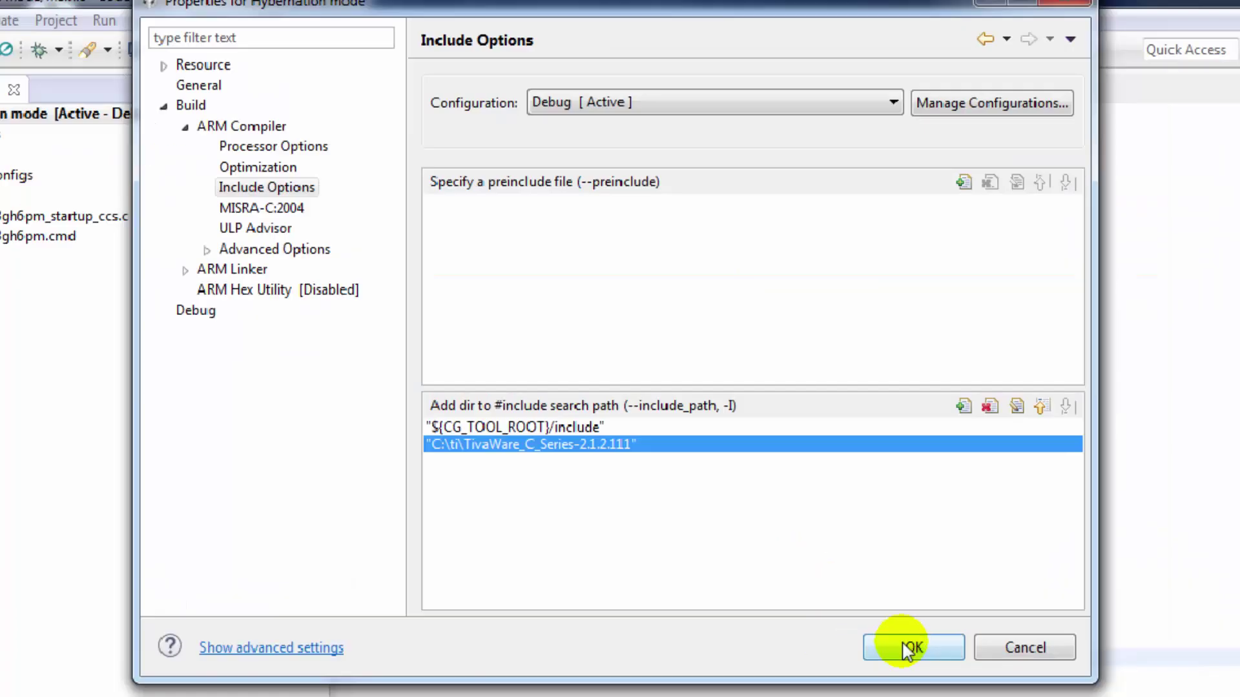
pyautogui.click(899, 643)
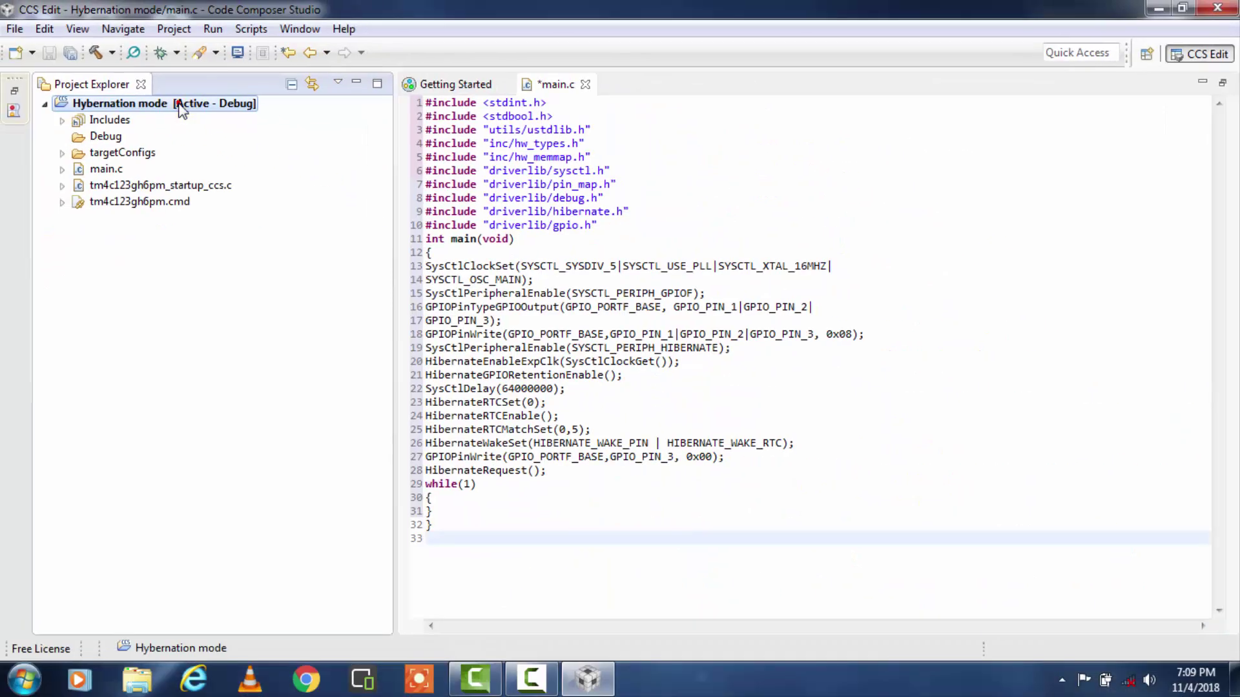
# Step: Start adding files to the Hybernation mode project and browse to C:\ti\TivaWare_C_Series-2.1.2.111\driverlib\ccs\Debug
pyautogui.rightClick(182, 110)
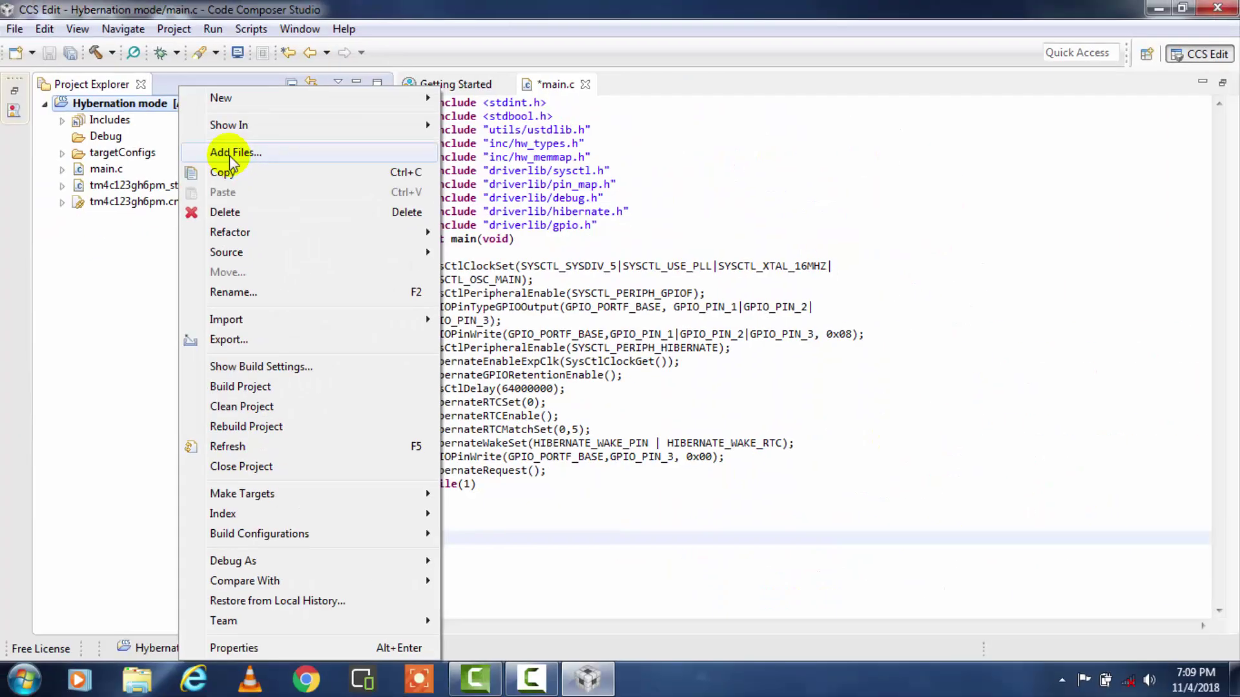
pyautogui.click(229, 156)
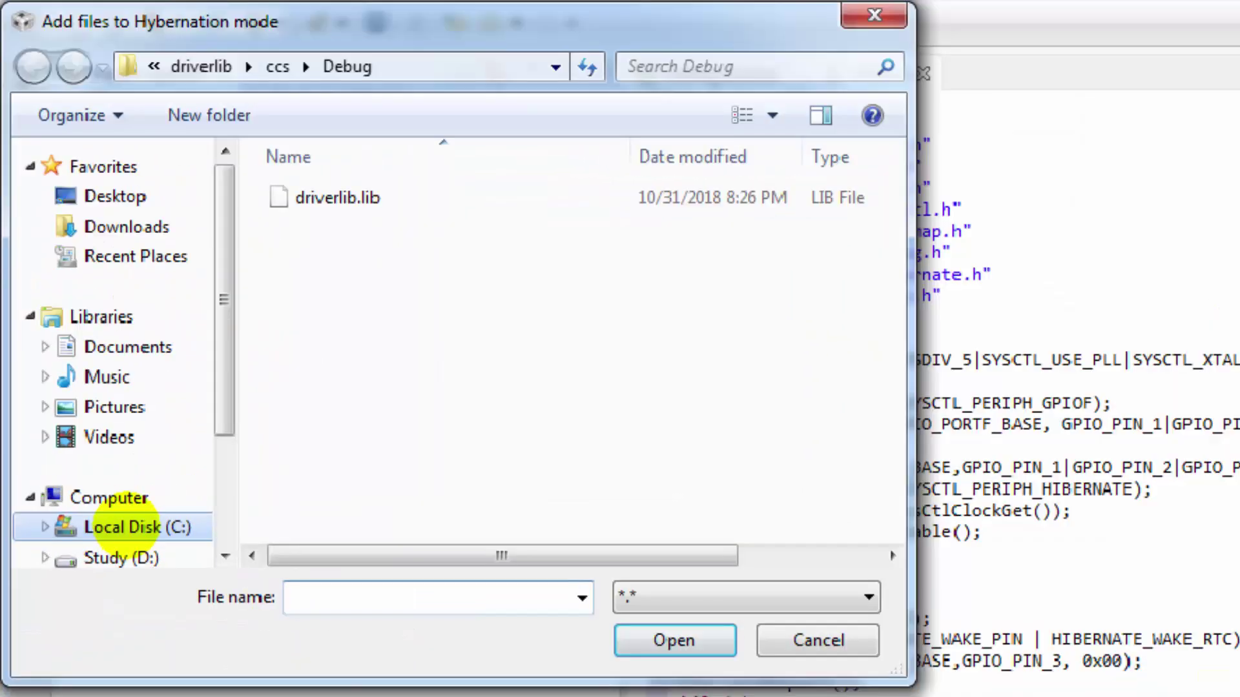
pyautogui.click(133, 528)
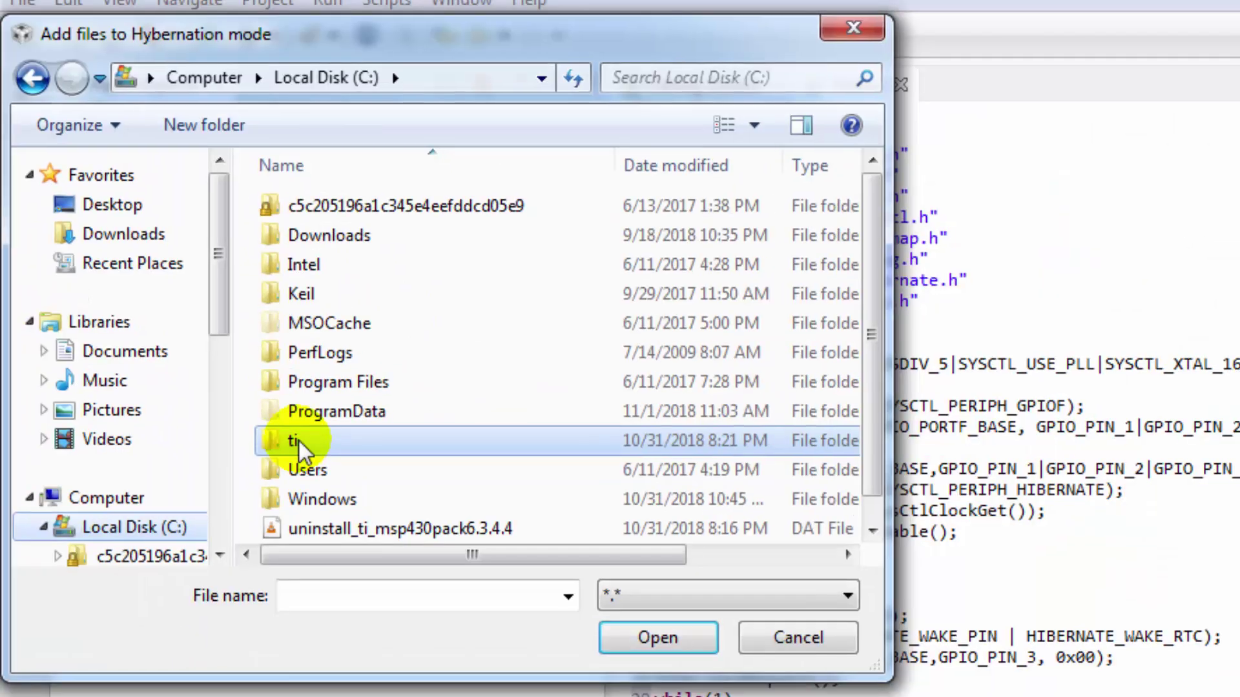
pyautogui.doubleClick(300, 444)
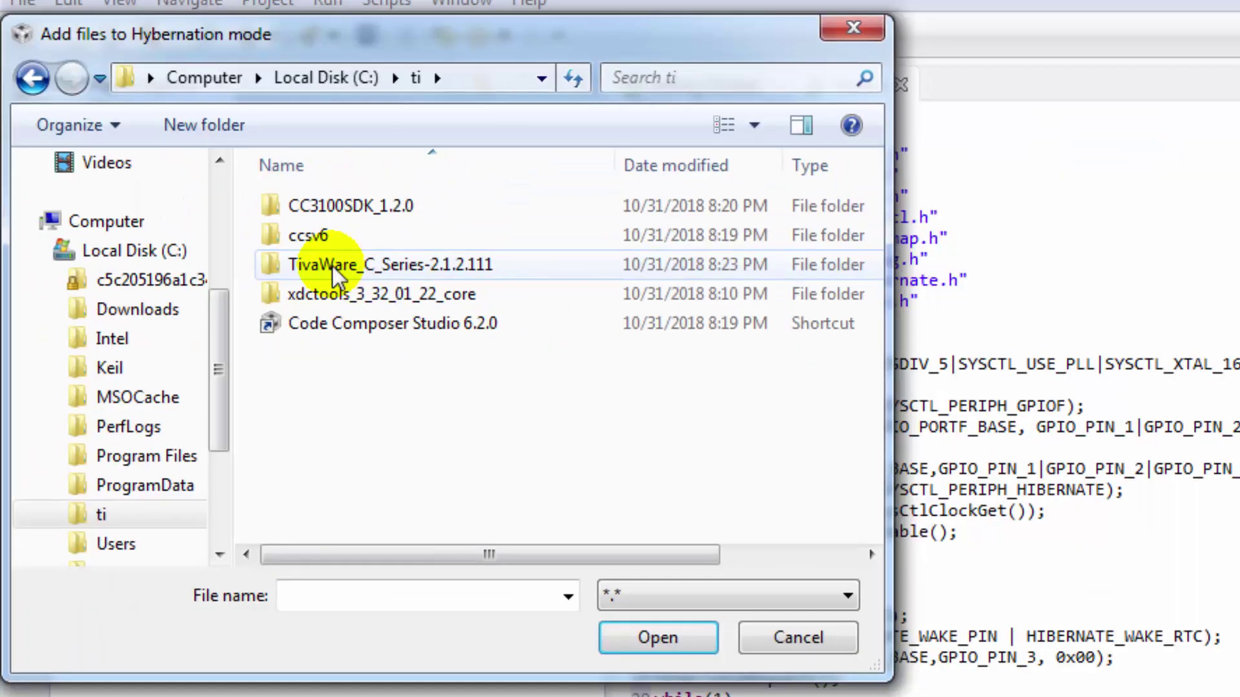
pyautogui.click(332, 265)
pyautogui.doubleClick(332, 266)
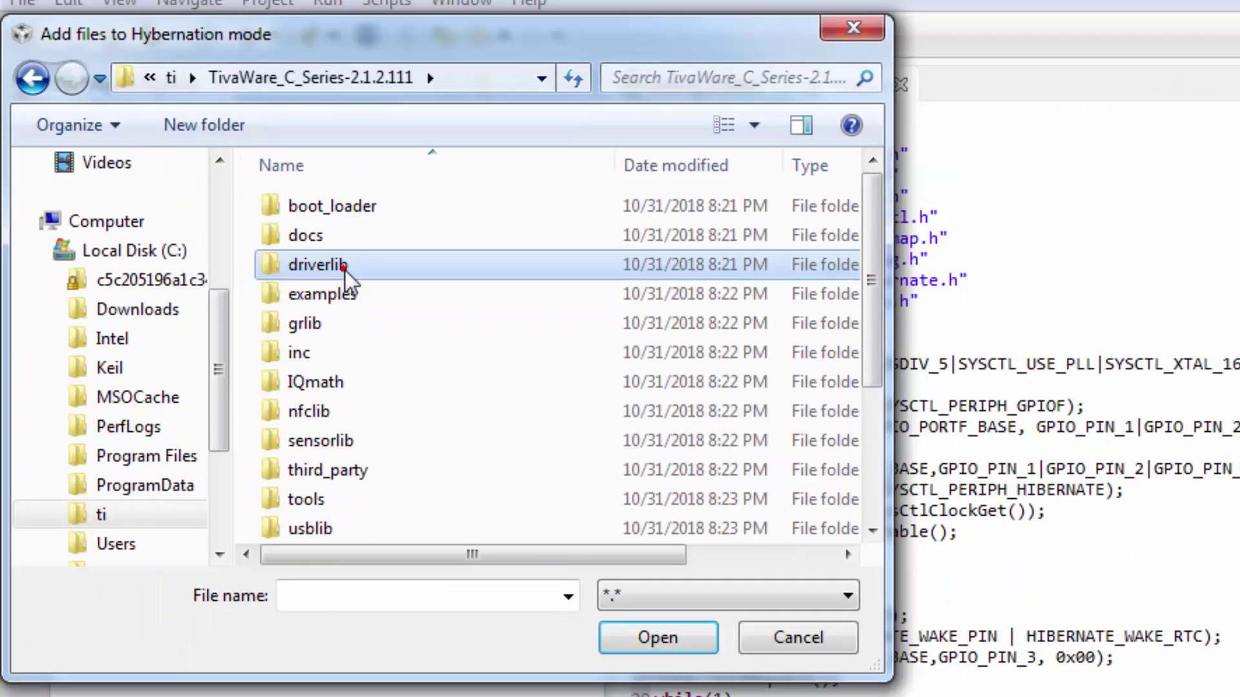
pyautogui.doubleClick(345, 269)
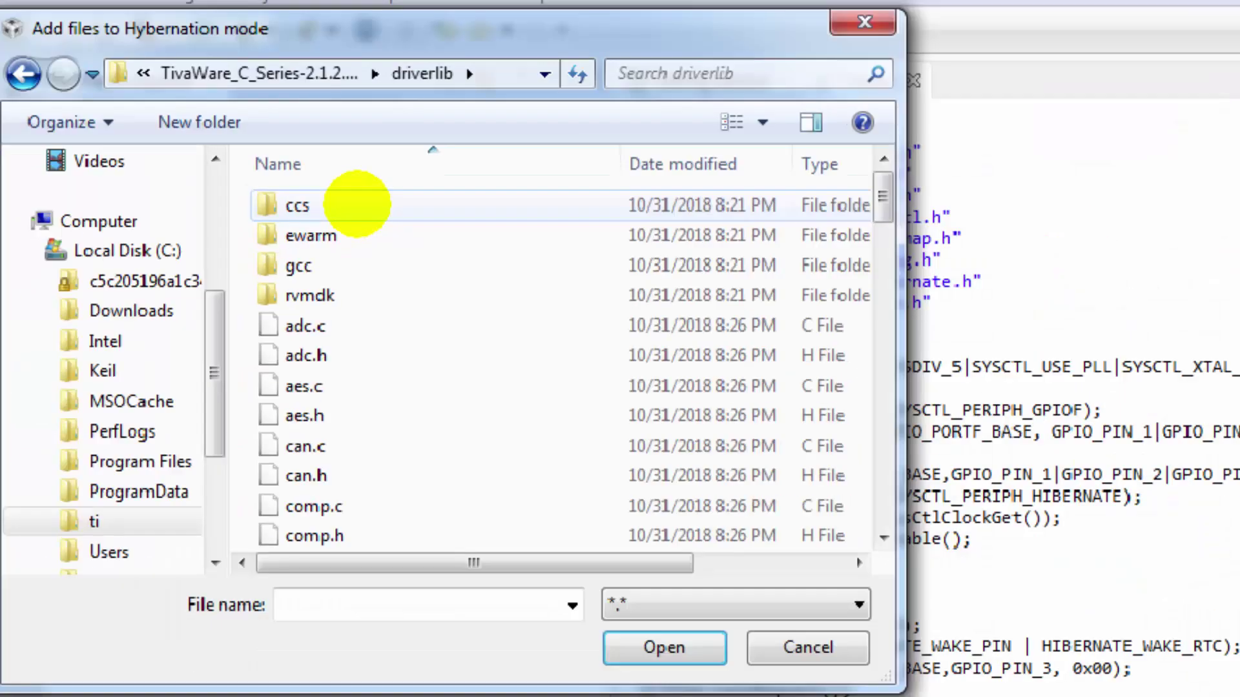
pyautogui.doubleClick(300, 206)
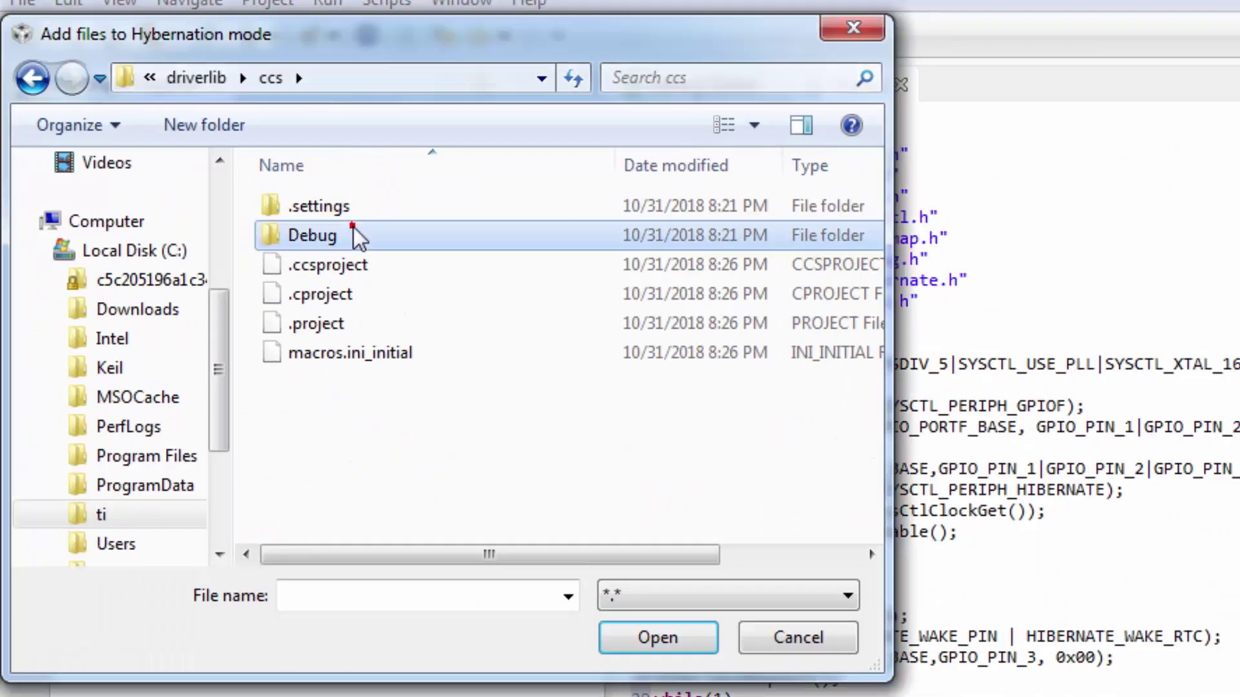
pyautogui.click(354, 227)
pyautogui.doubleClick(354, 235)
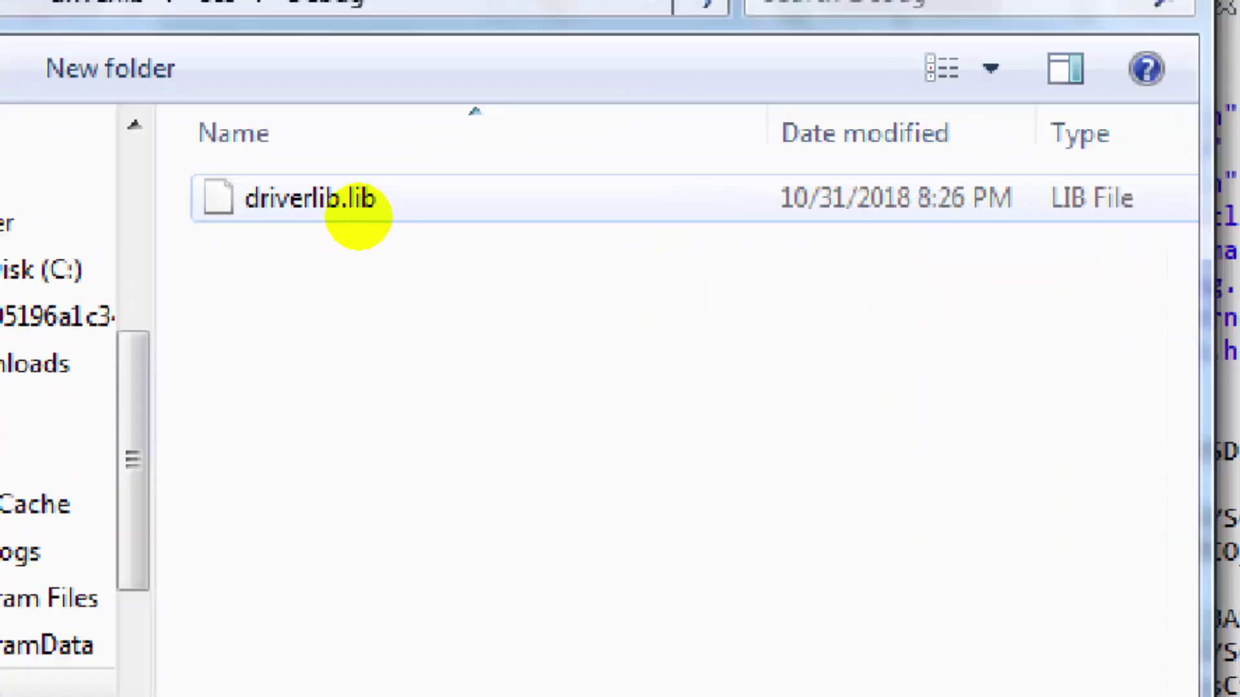
# Step: Import driverlib.lib into the project using the Copy files option
pyautogui.click(360, 220)
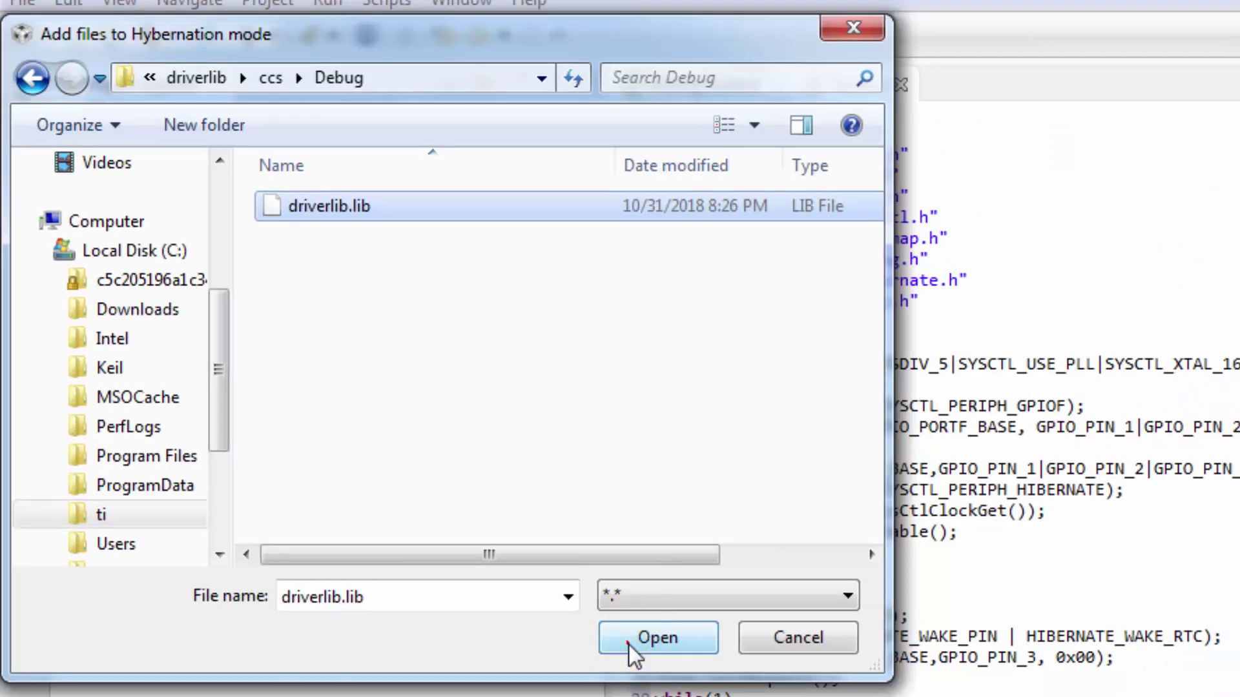
pyautogui.click(633, 639)
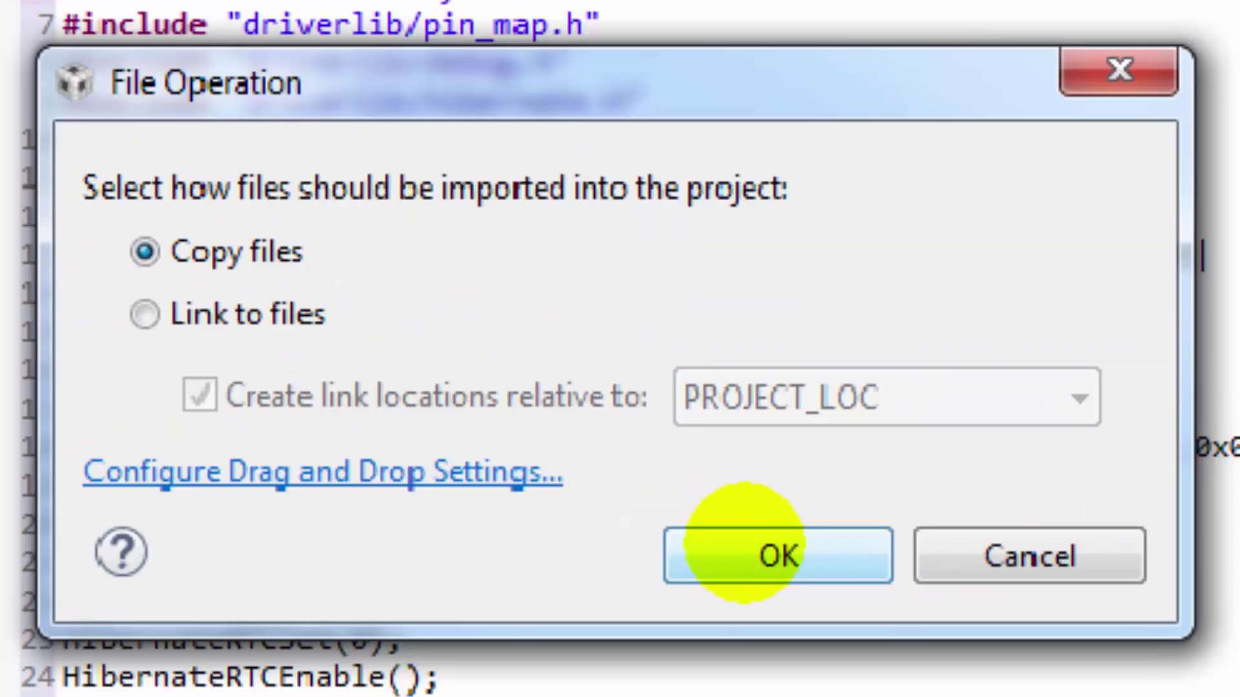
pyautogui.click(756, 563)
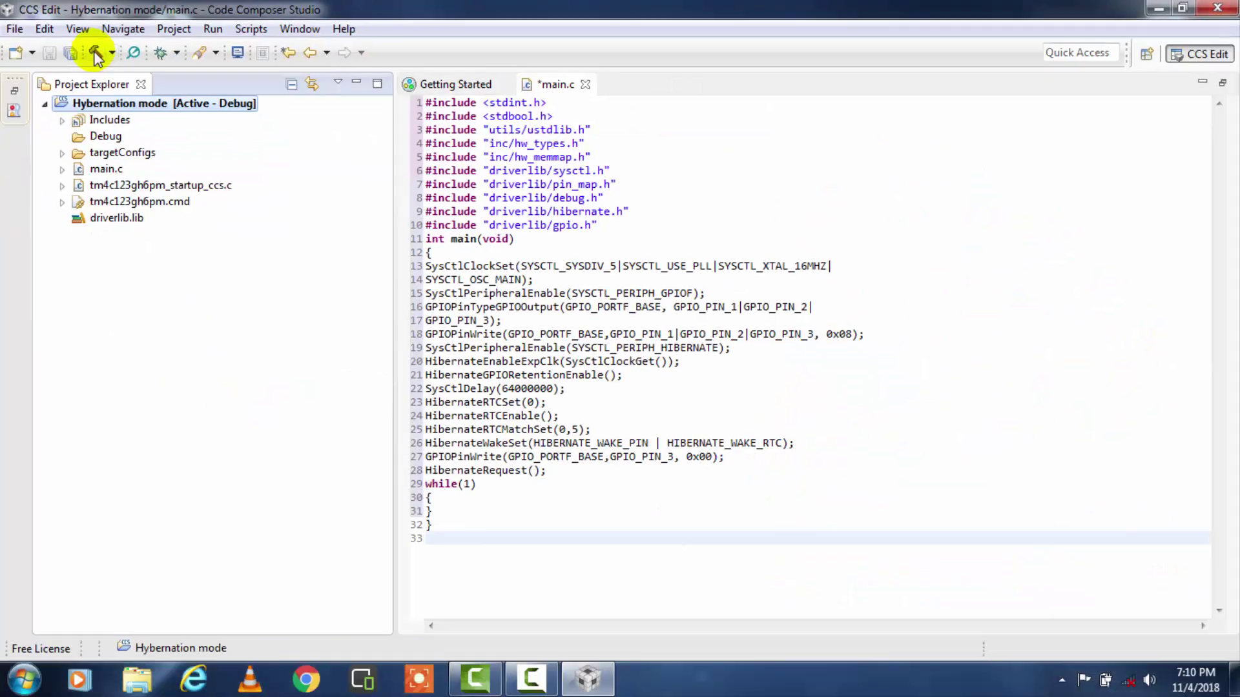
# Step: Build the Hybernation mode project
pyautogui.click(95, 53)
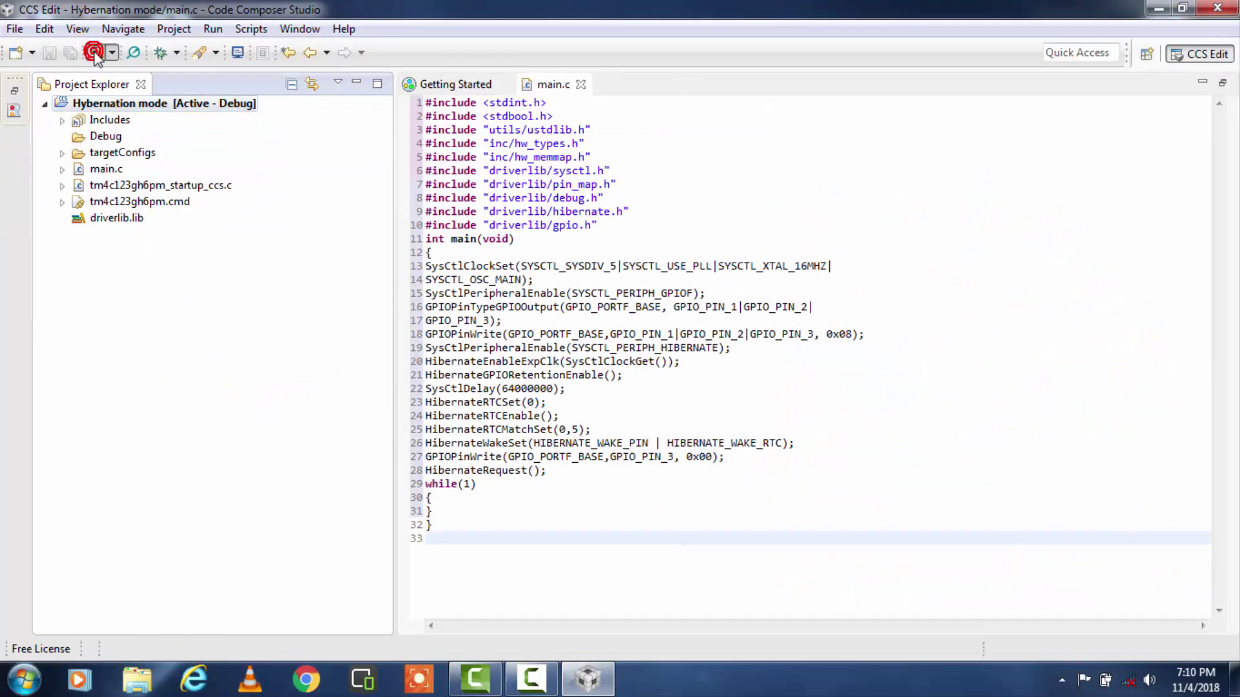